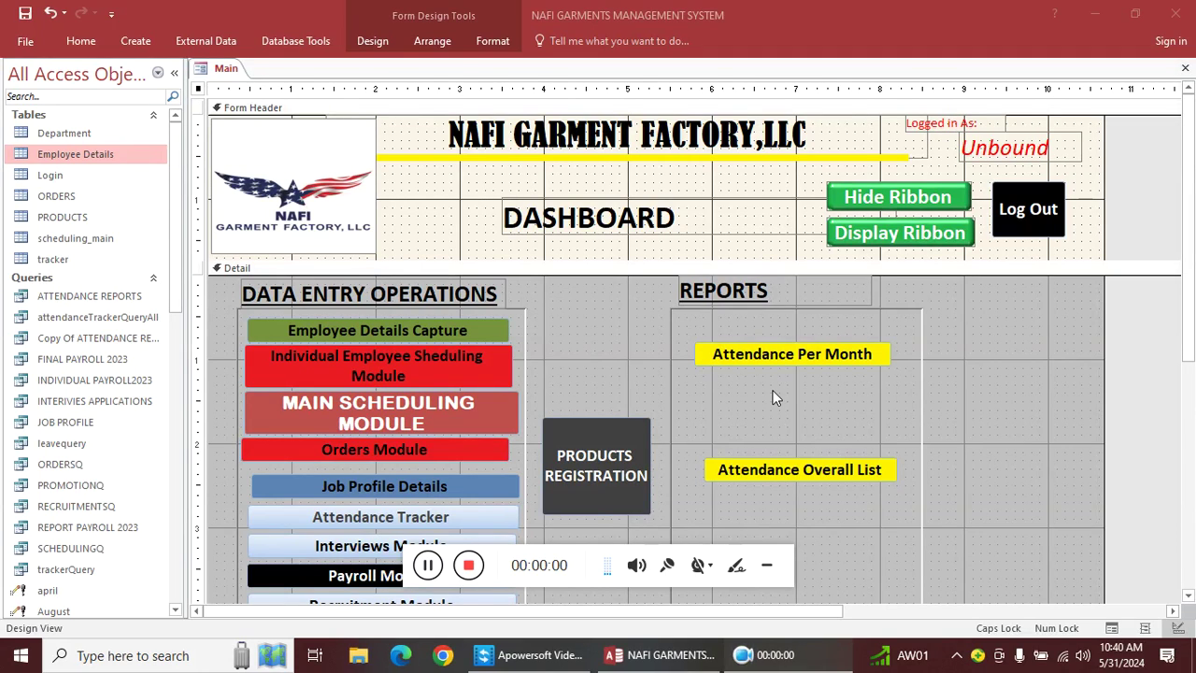
# - Draw a label right of REPORTS that reads TABLES
pyautogui.click(770, 568)
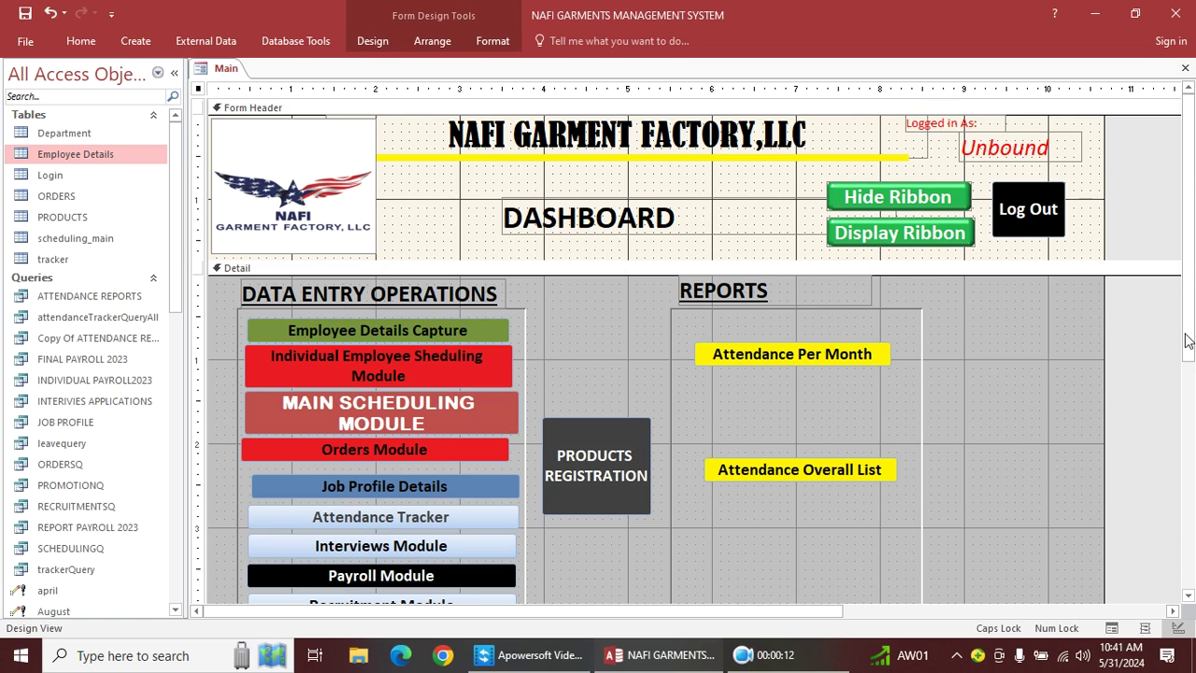
pyautogui.click(372, 41)
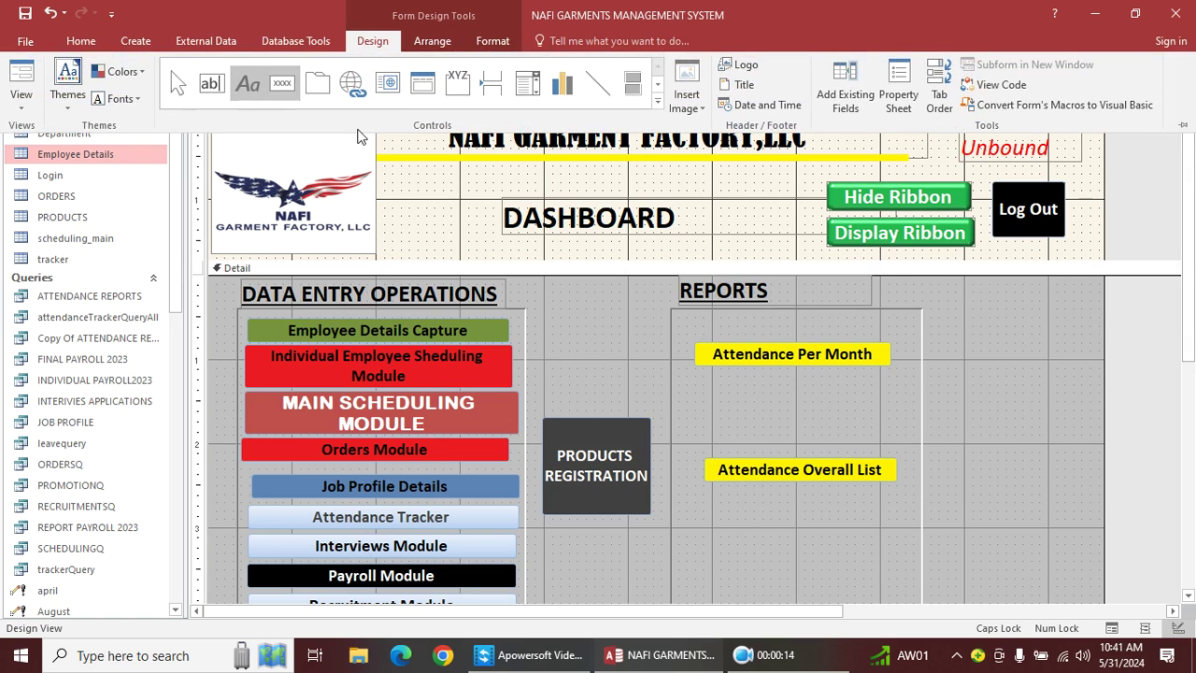
pyautogui.moveTo(949, 285); pyautogui.dragTo(1065, 316)
pyautogui.write('TTAB')
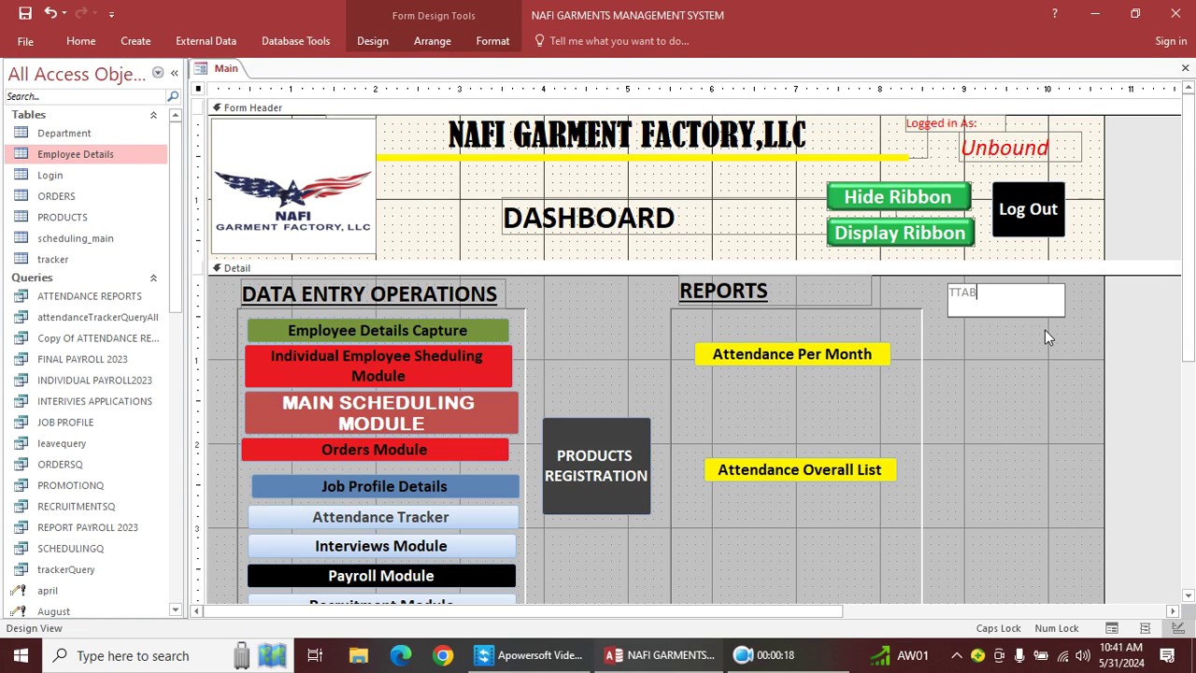
pyautogui.write('LES')
pyautogui.press('Return')
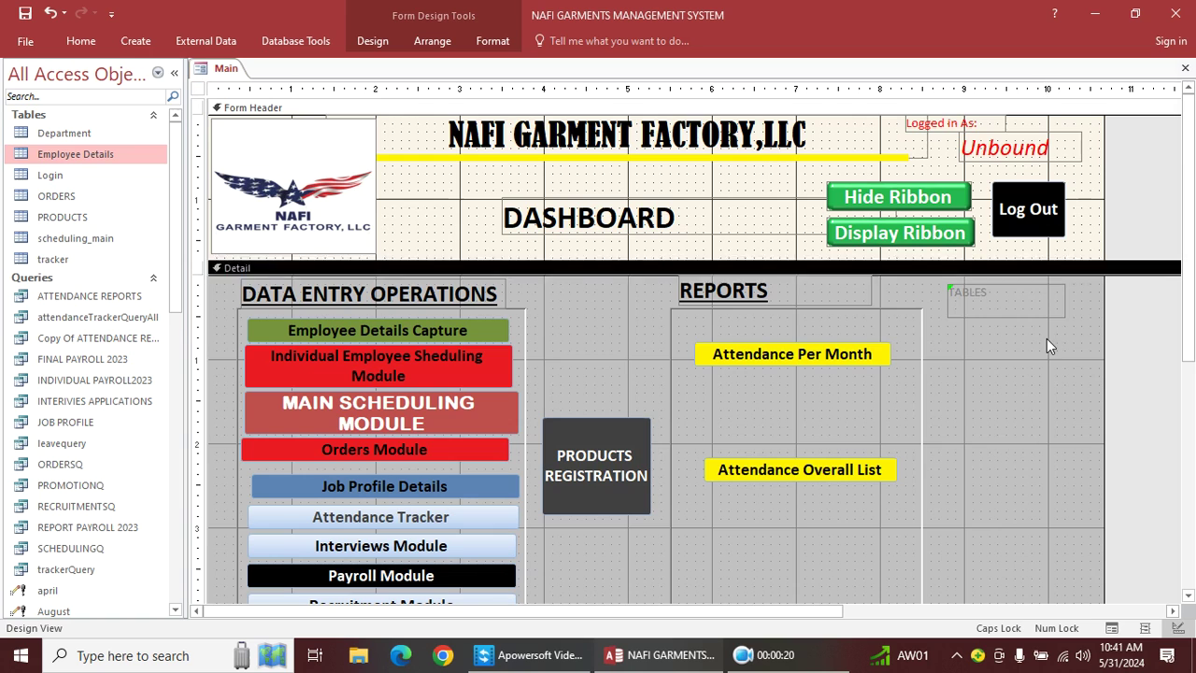
# - Format the TABLES label at font size 20 in black text
pyautogui.click(372, 40)
pyautogui.click(432, 40)
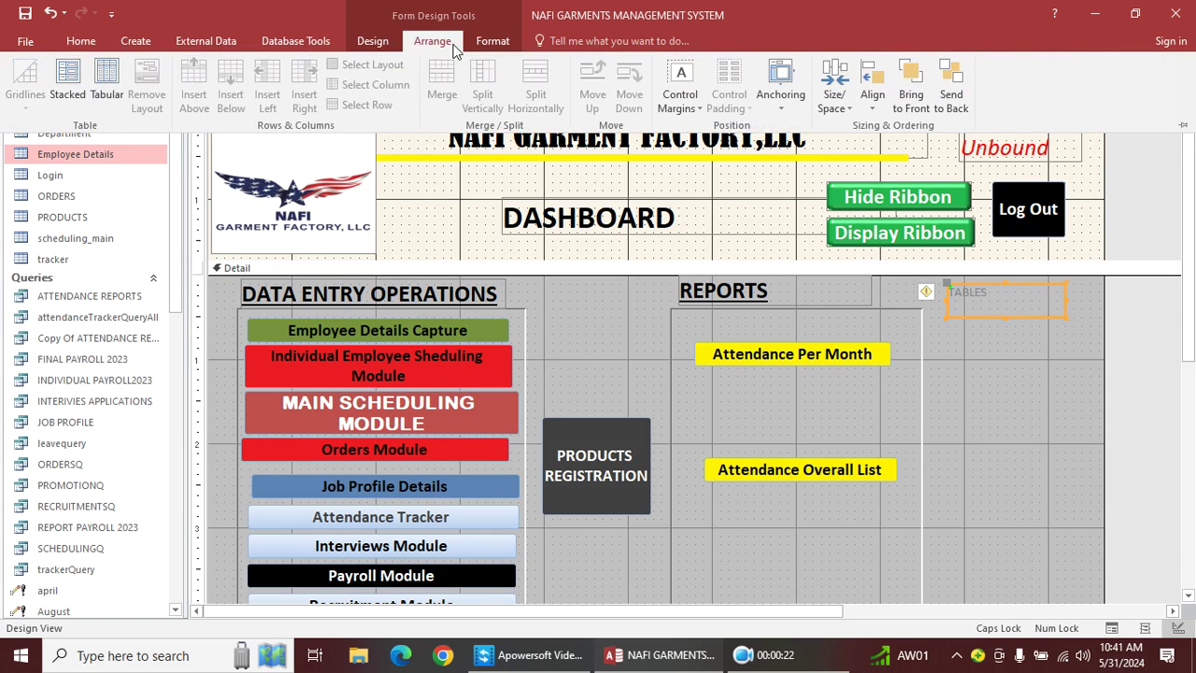
pyautogui.click(492, 40)
pyautogui.click(278, 71)
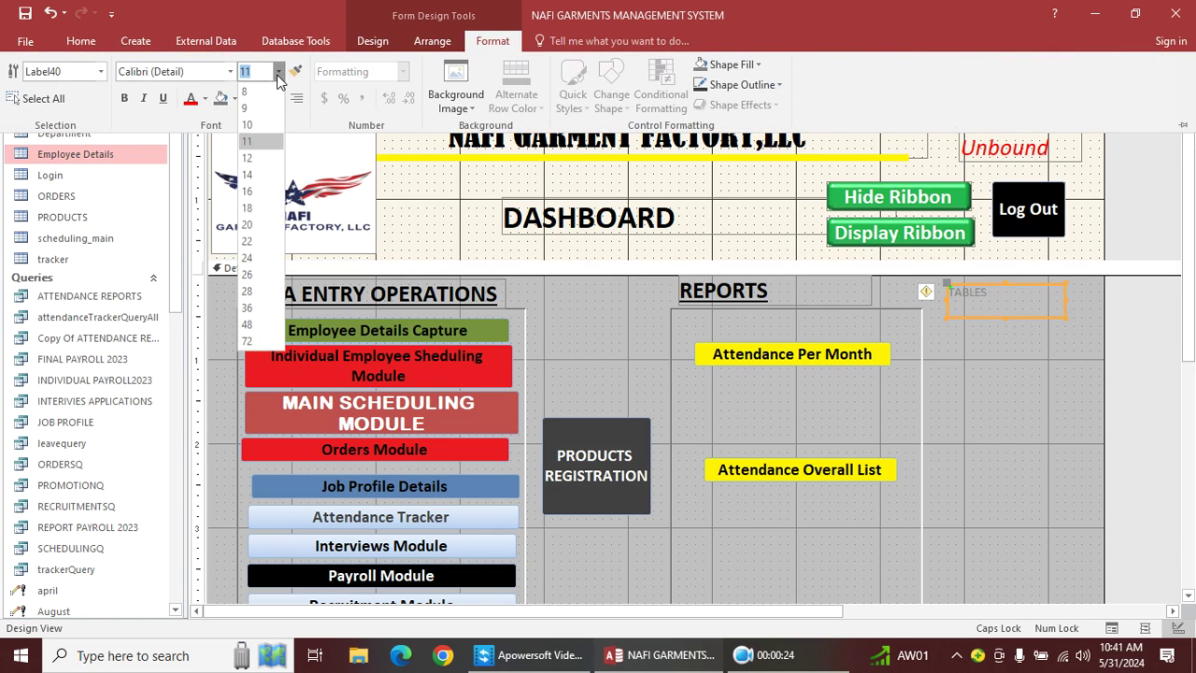
pyautogui.click(254, 229)
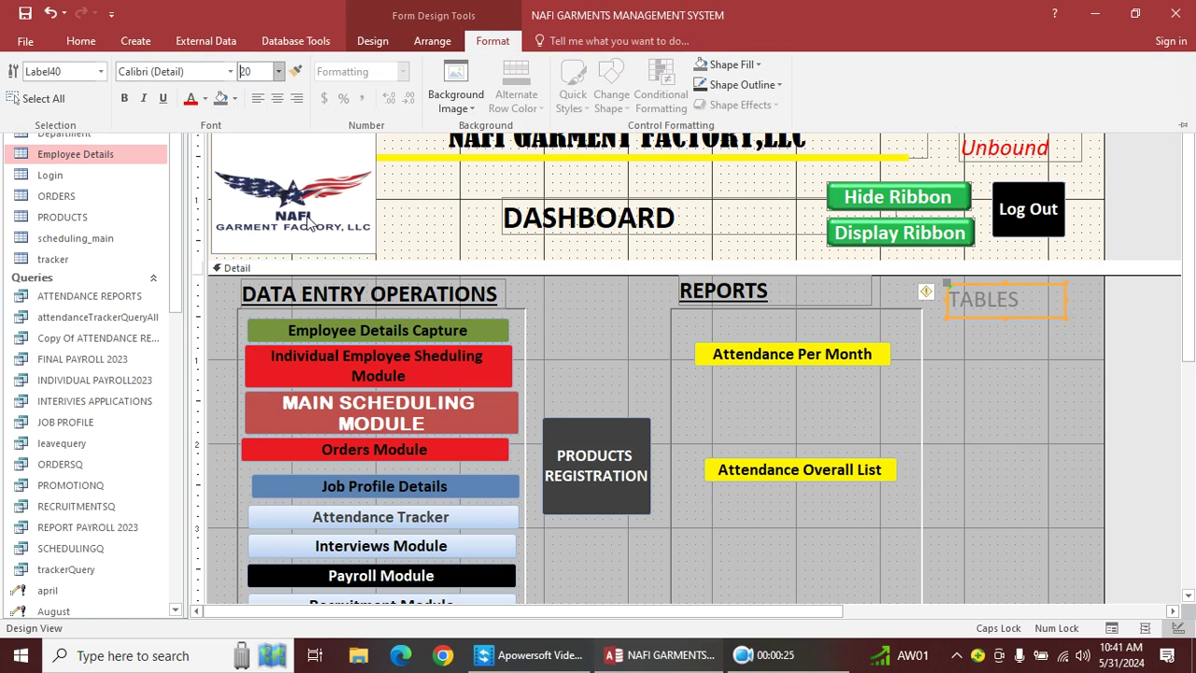
pyautogui.click(205, 98)
pyautogui.click(206, 159)
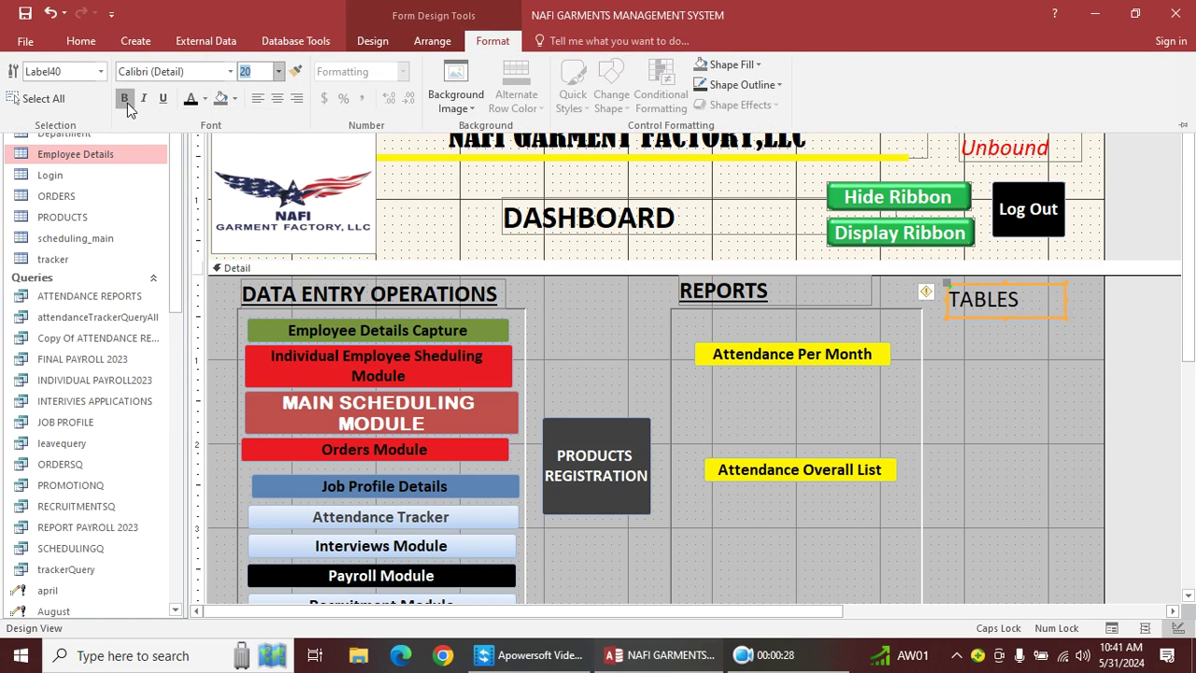
pyautogui.hotkey('ctrl', 'F1')
pyautogui.click(934, 423)
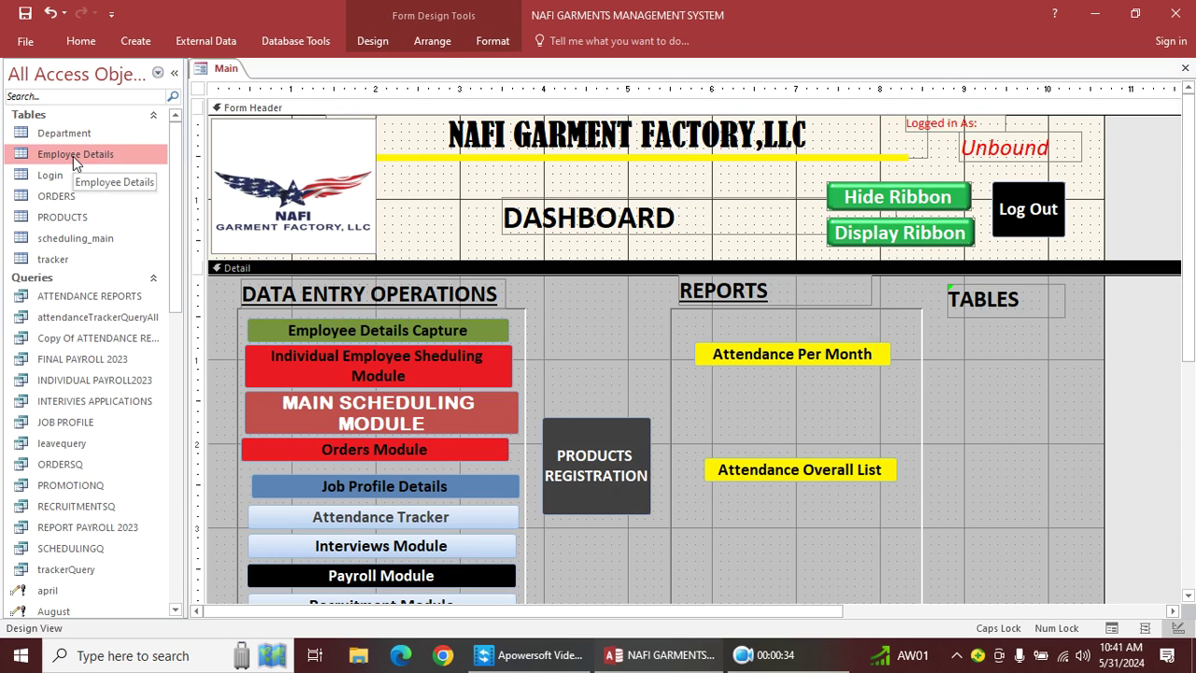
# - Select Employee Details in the navigation pane and show the Create ribbon commands
pyautogui.click(62, 217)
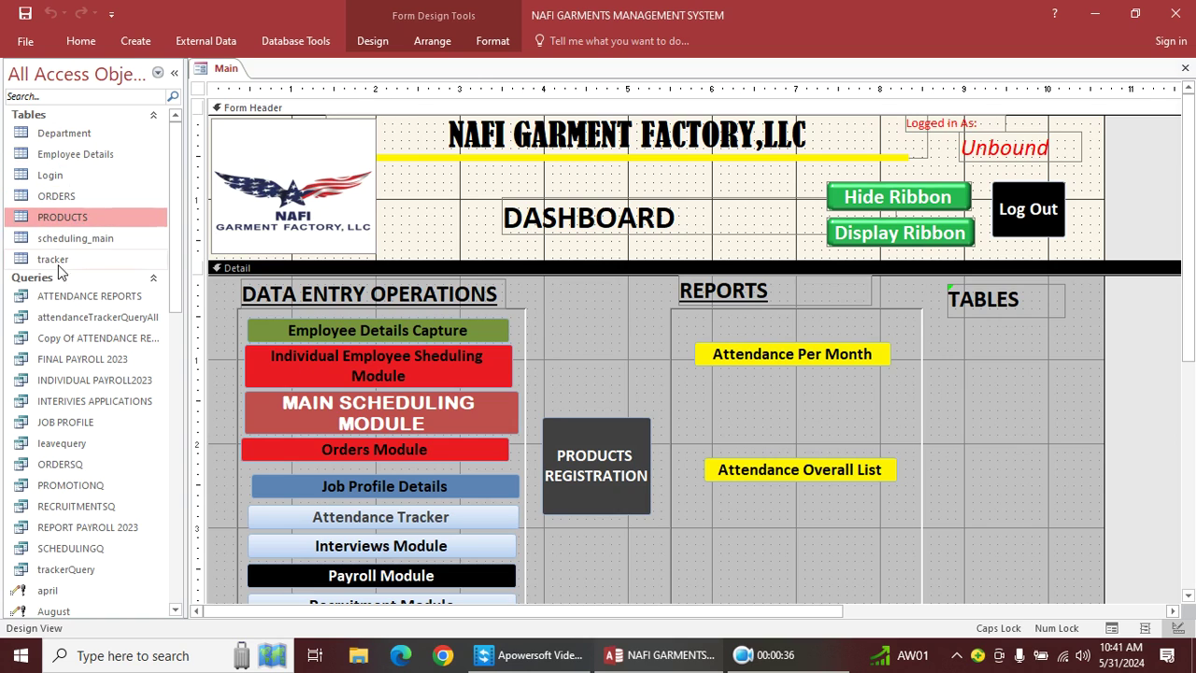
pyautogui.click(95, 157)
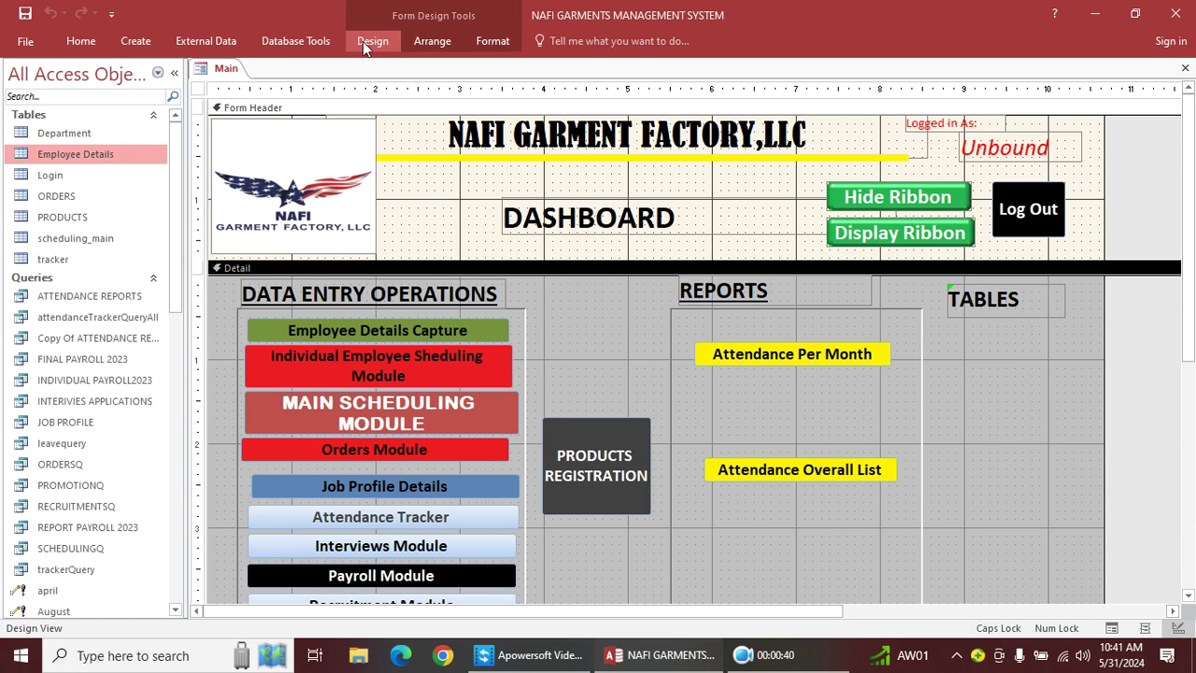
pyautogui.click(140, 42)
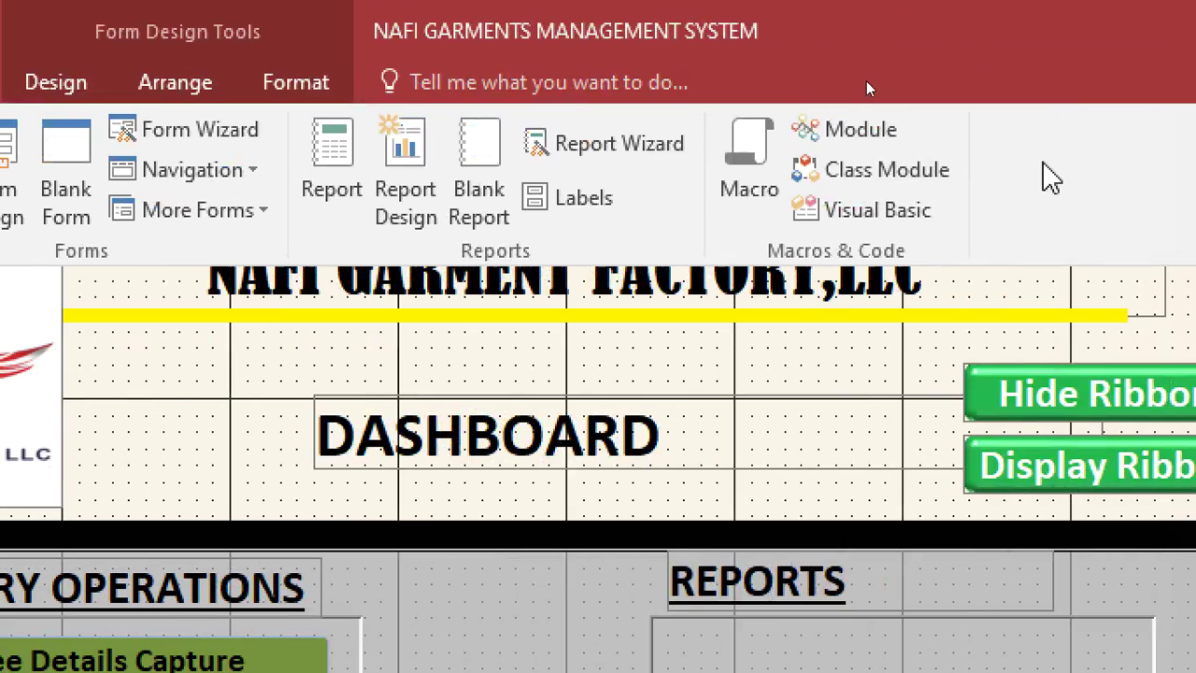
# - Build a new macro with an OpenTable action for Employee Details, then start saving it
pyautogui.click(743, 177)
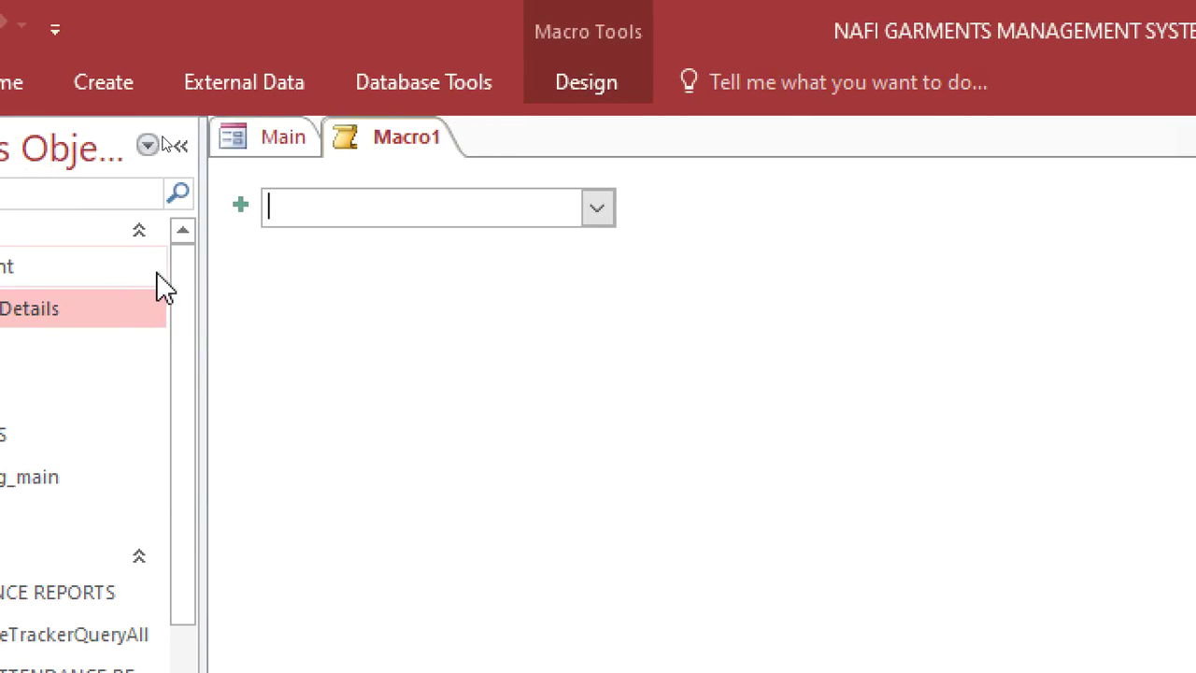
pyautogui.write('Ope')
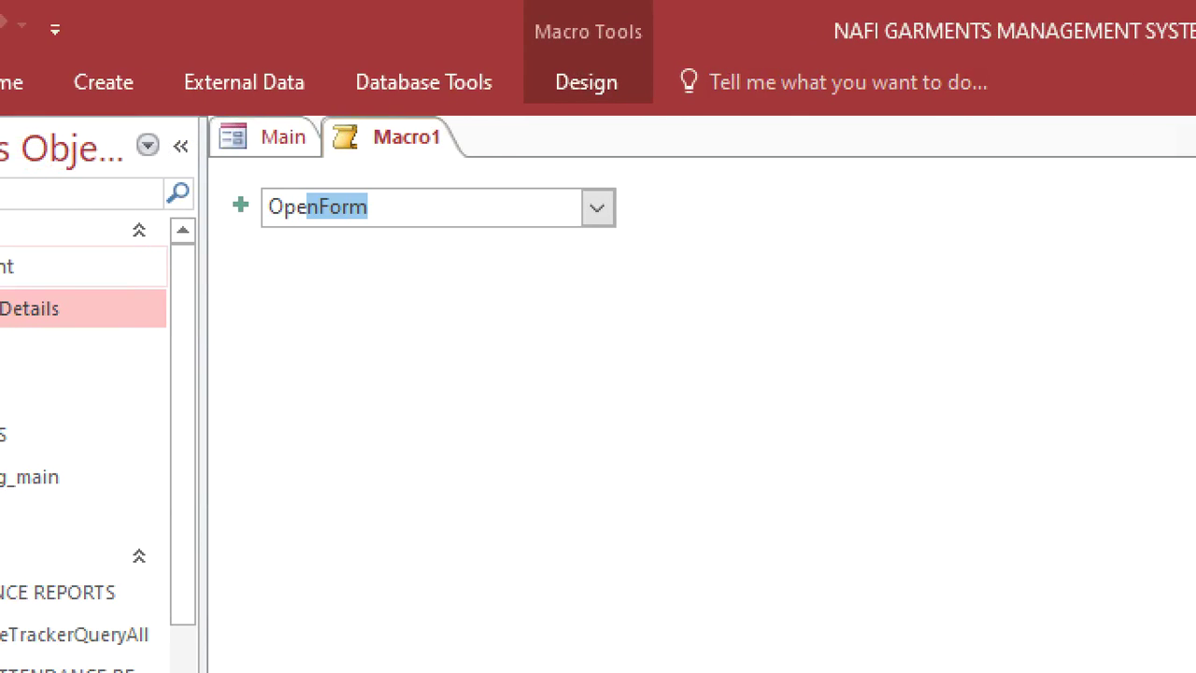
pyautogui.write('nTable')
pyautogui.press('Return')
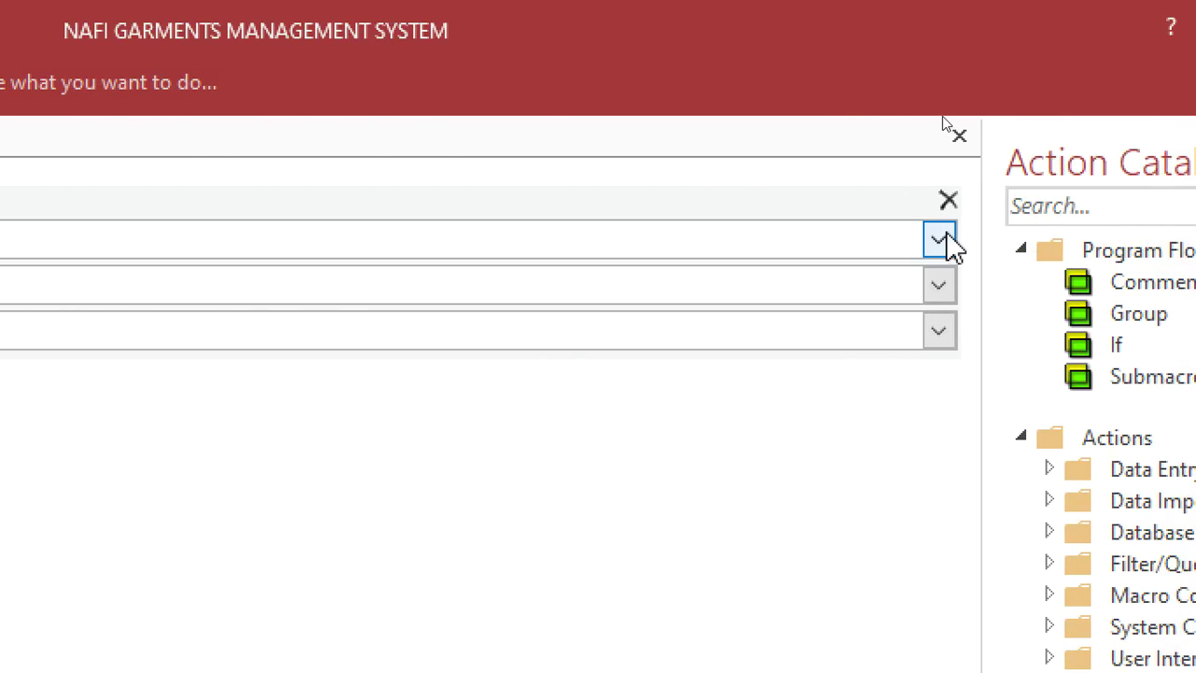
pyautogui.click(1192, 239)
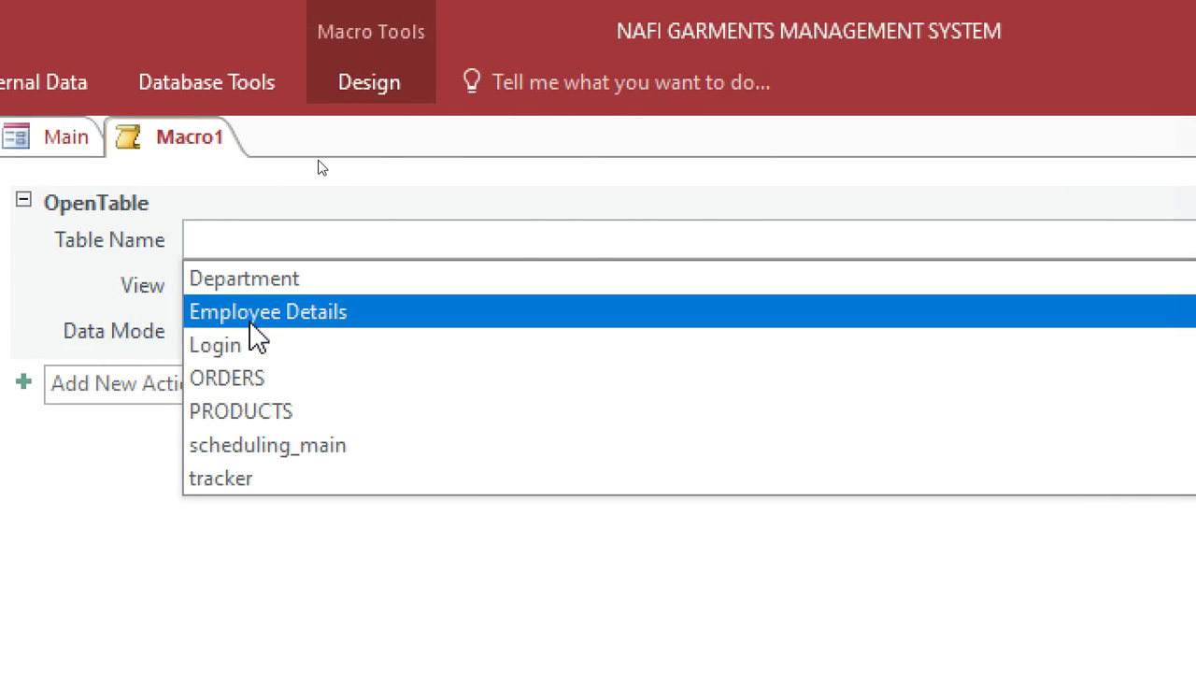
pyautogui.click(154, 320)
pyautogui.moveTo(269, 327)
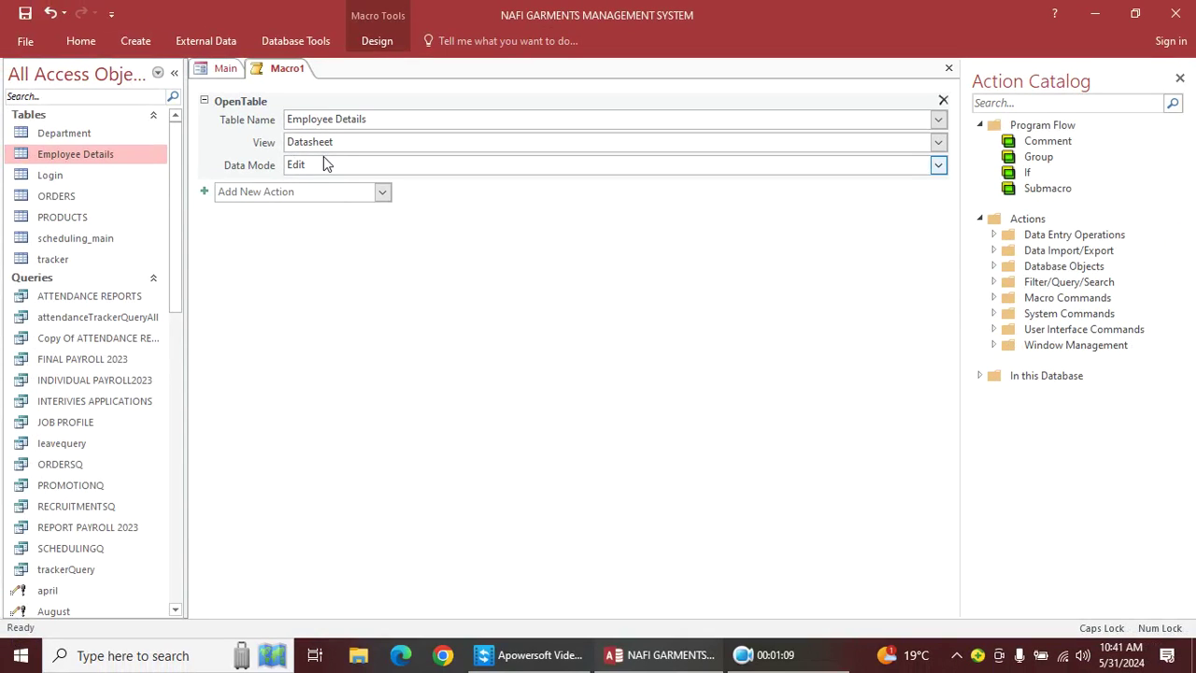
pyautogui.hotkey('ctrl', 's')
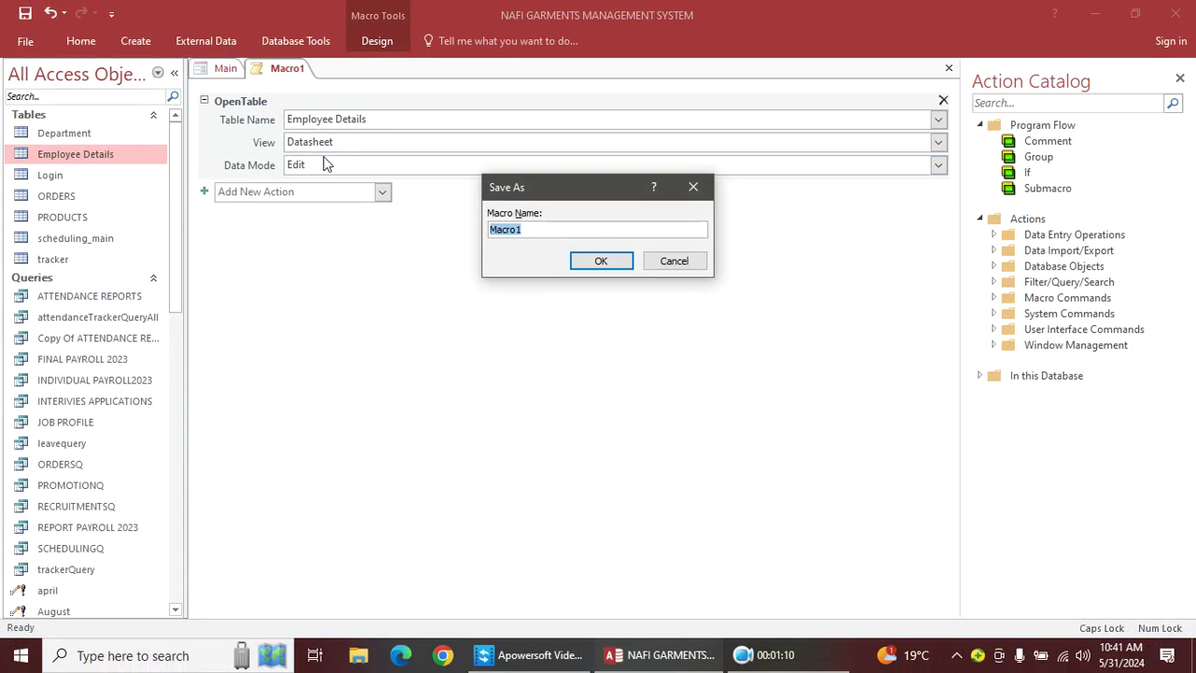
# - Save the macro as 'OPEN EMPLOYEES TABLE' and close it
pyautogui.write('OPEN EMPLOYEES TABLE')
pyautogui.press('Return')
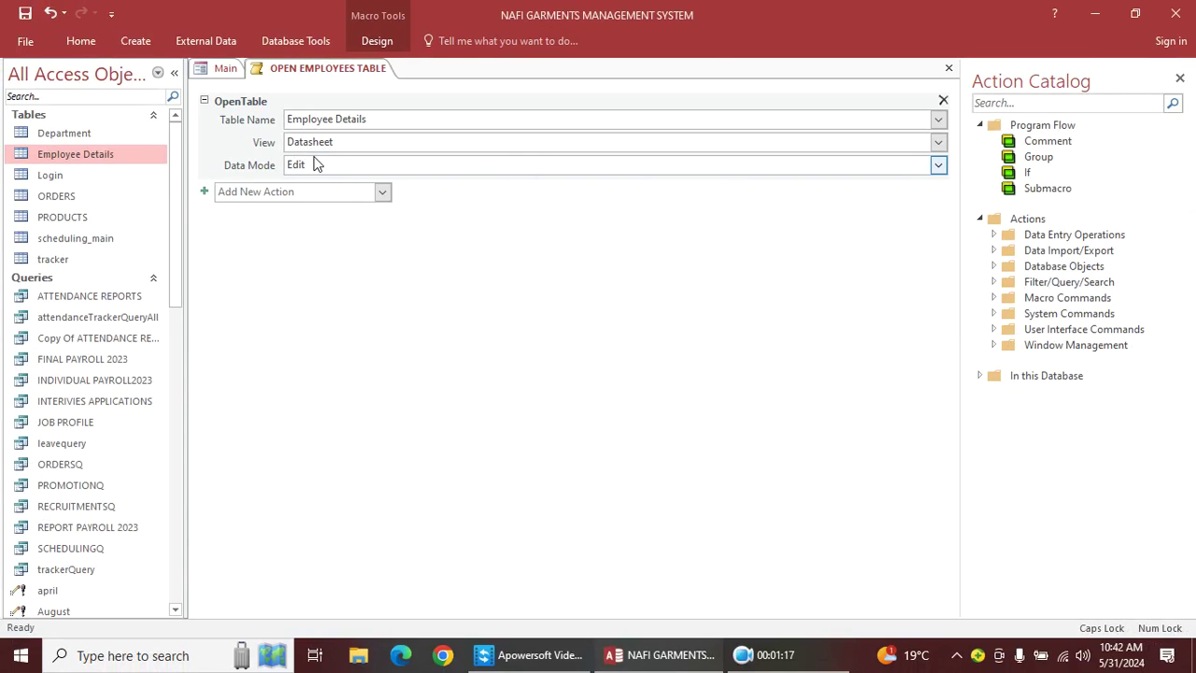
pyautogui.rightClick(314, 78)
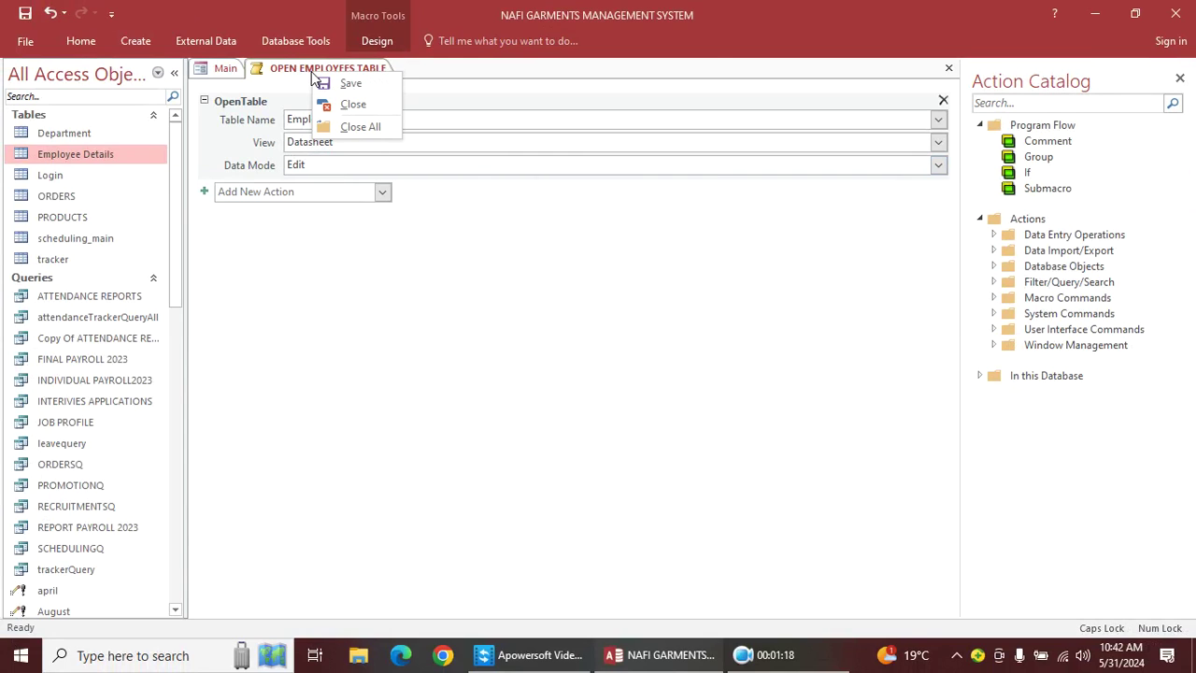
pyautogui.click(345, 104)
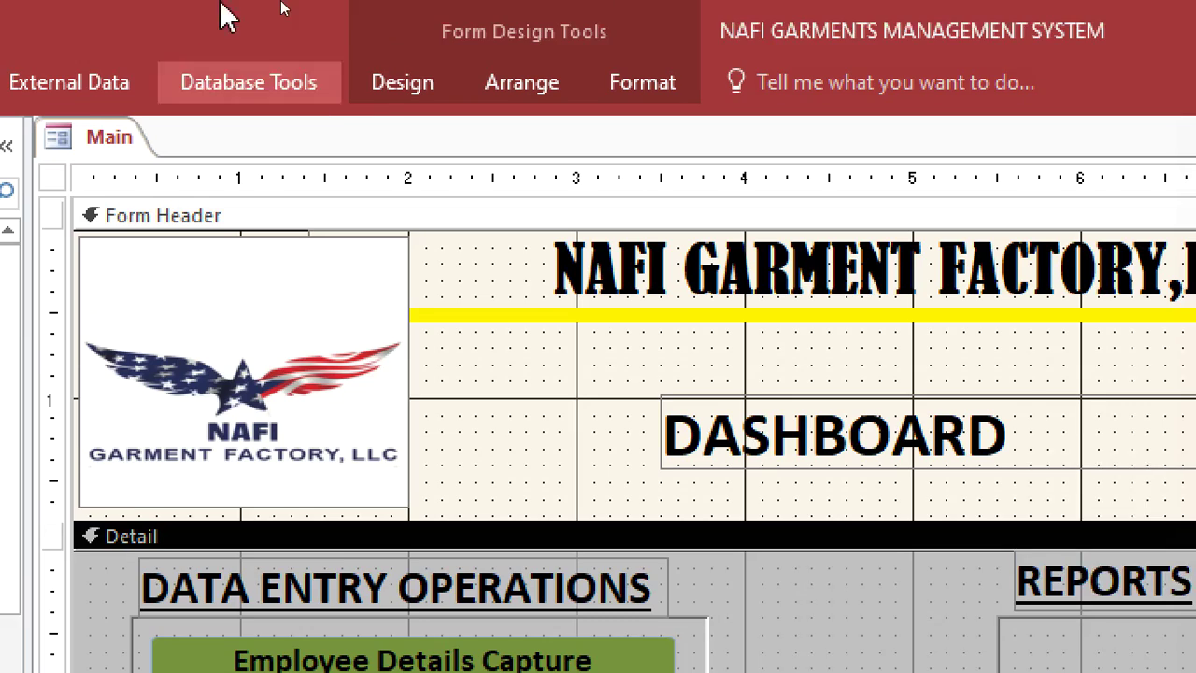
# - Create a new macro with an OpenTable action for the PRODUCTS table
pyautogui.click(108, 84)
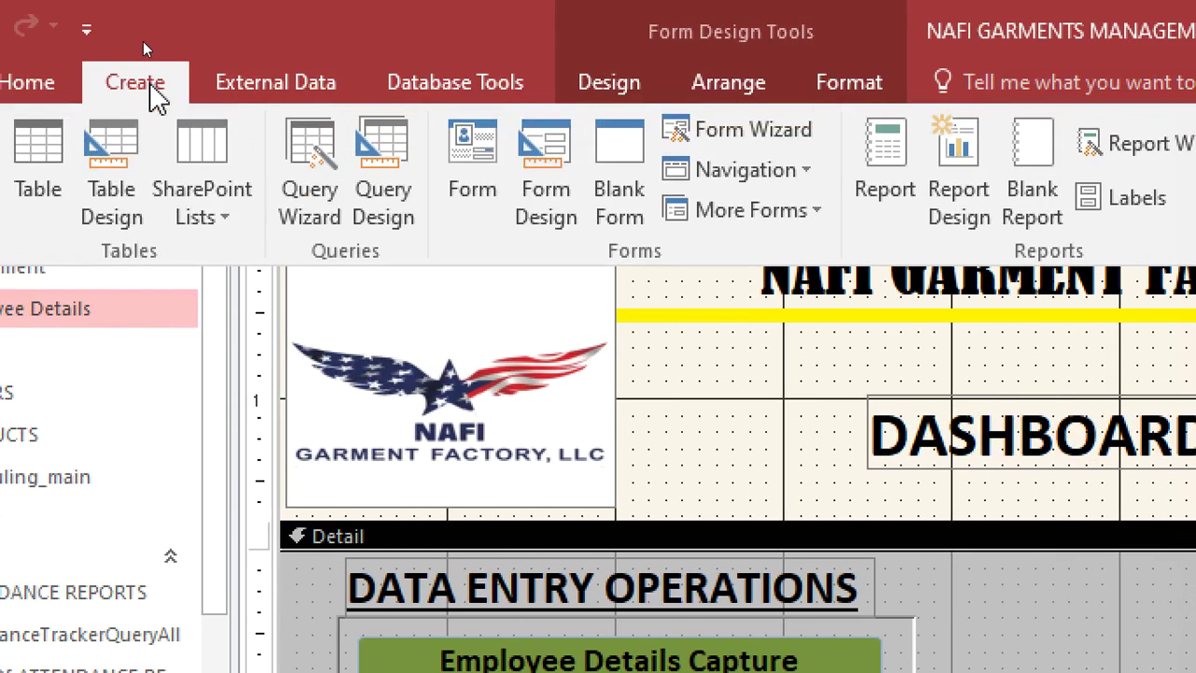
pyautogui.click(624, 178)
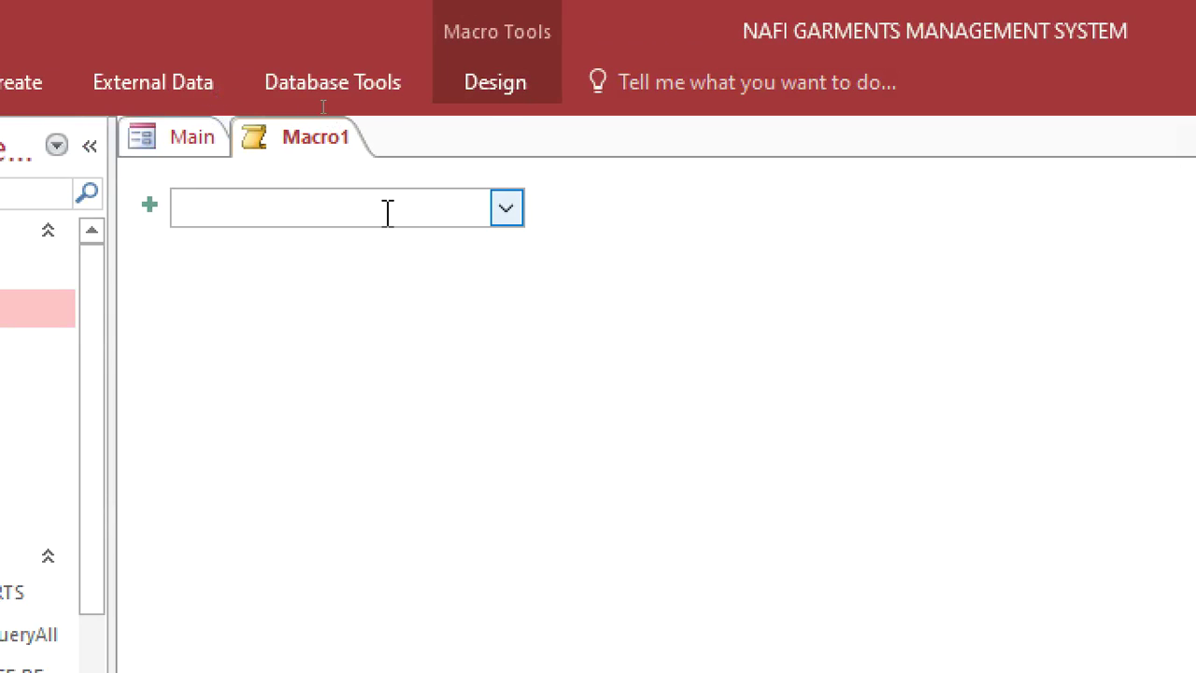
pyautogui.write('P')
pyautogui.press('BackSpace')
pyautogui.press('BackSpace')
pyautogui.write('OpenTa')
pyautogui.press('Return')
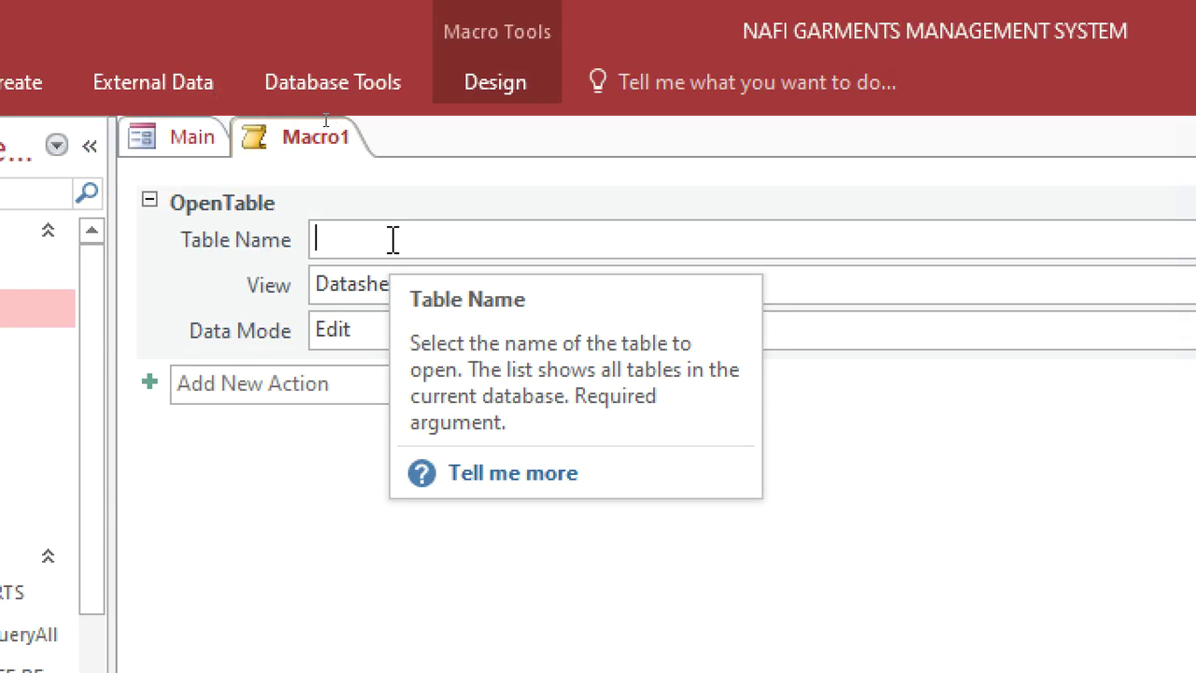
pyautogui.write('PRODUCTS')
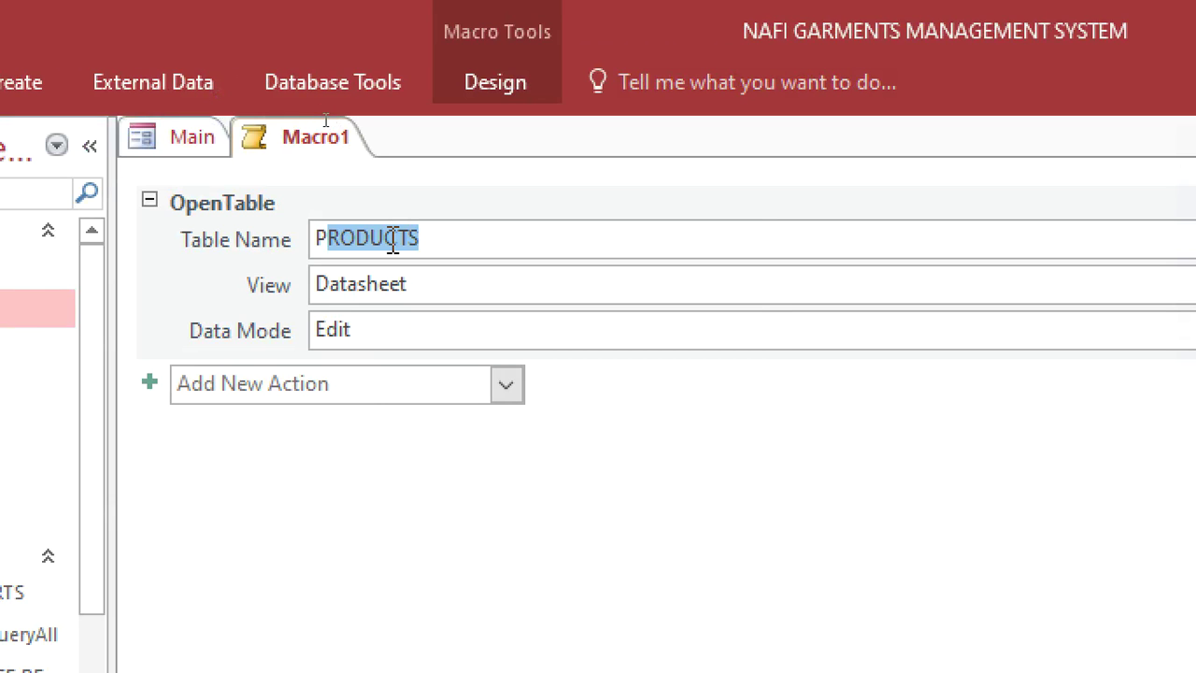
pyautogui.click(432, 285)
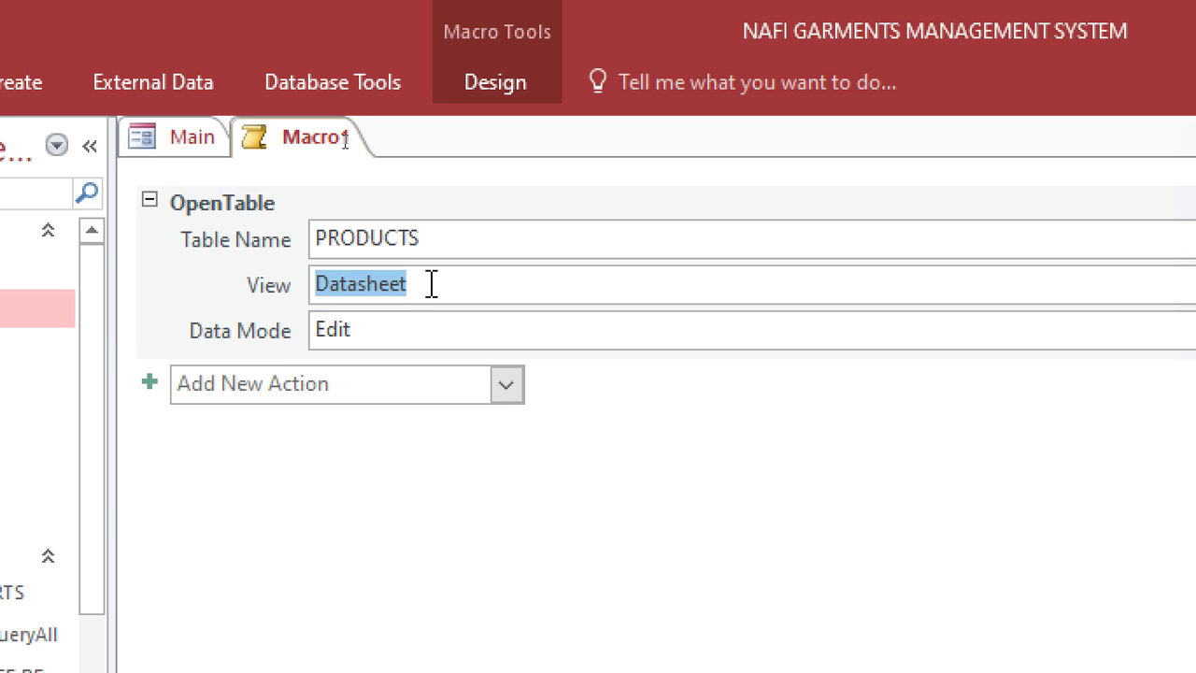
# - Save the macro as 'OPEN TABLE PRODUCTS' and close it
pyautogui.hotkey('ctrl', 's')
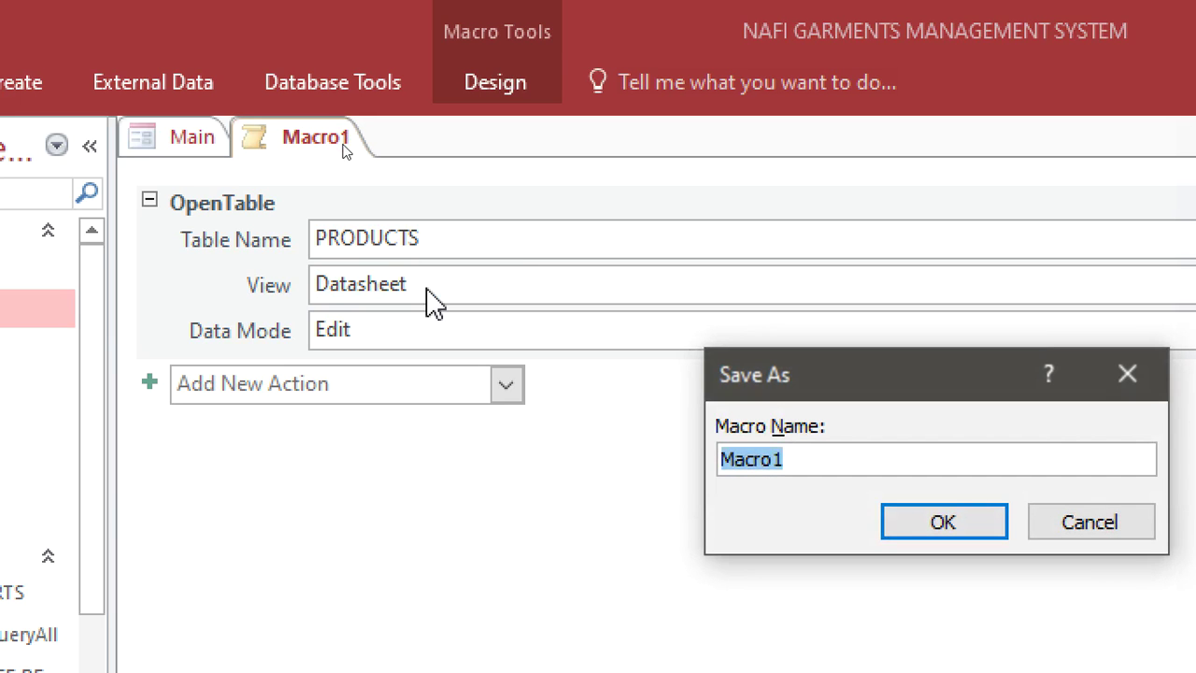
pyautogui.write('OPEN TABLE PRODUCTS')
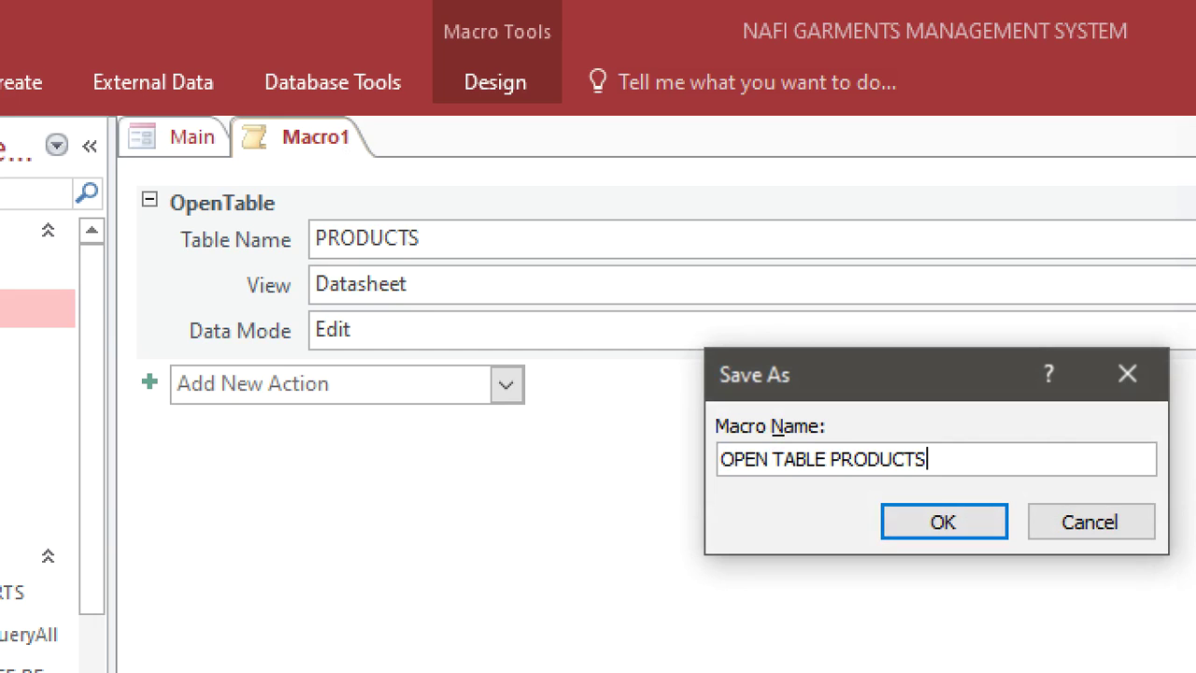
pyautogui.press('Return')
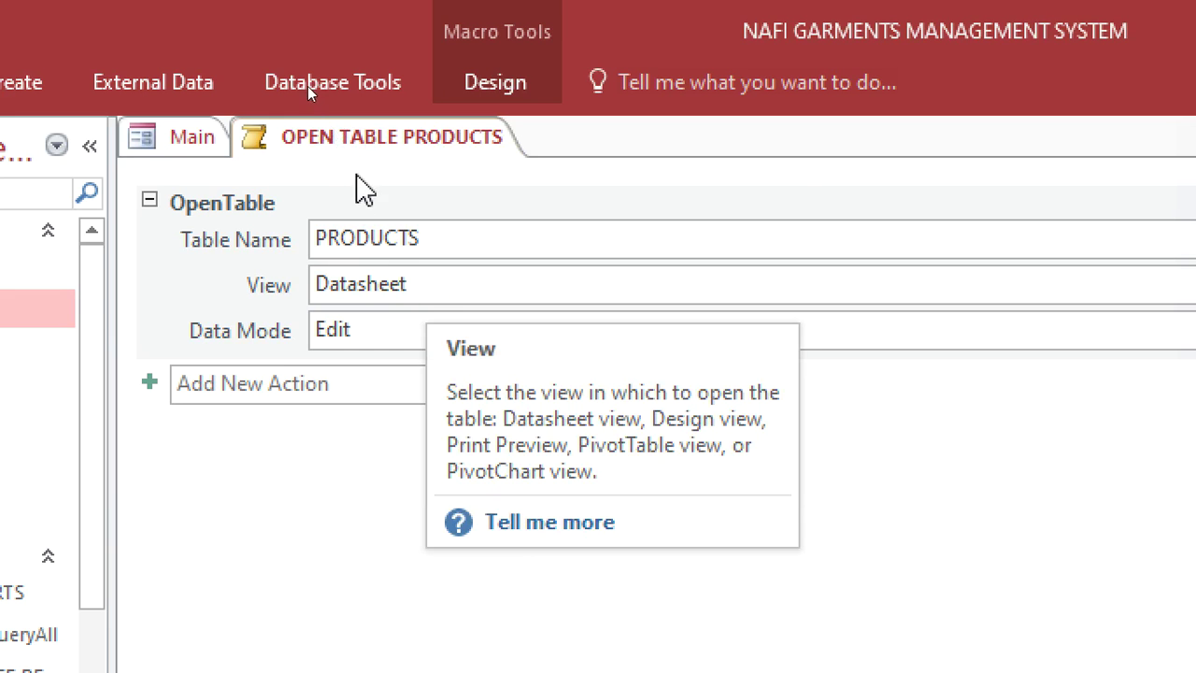
pyautogui.rightClick(361, 144)
pyautogui.click(423, 213)
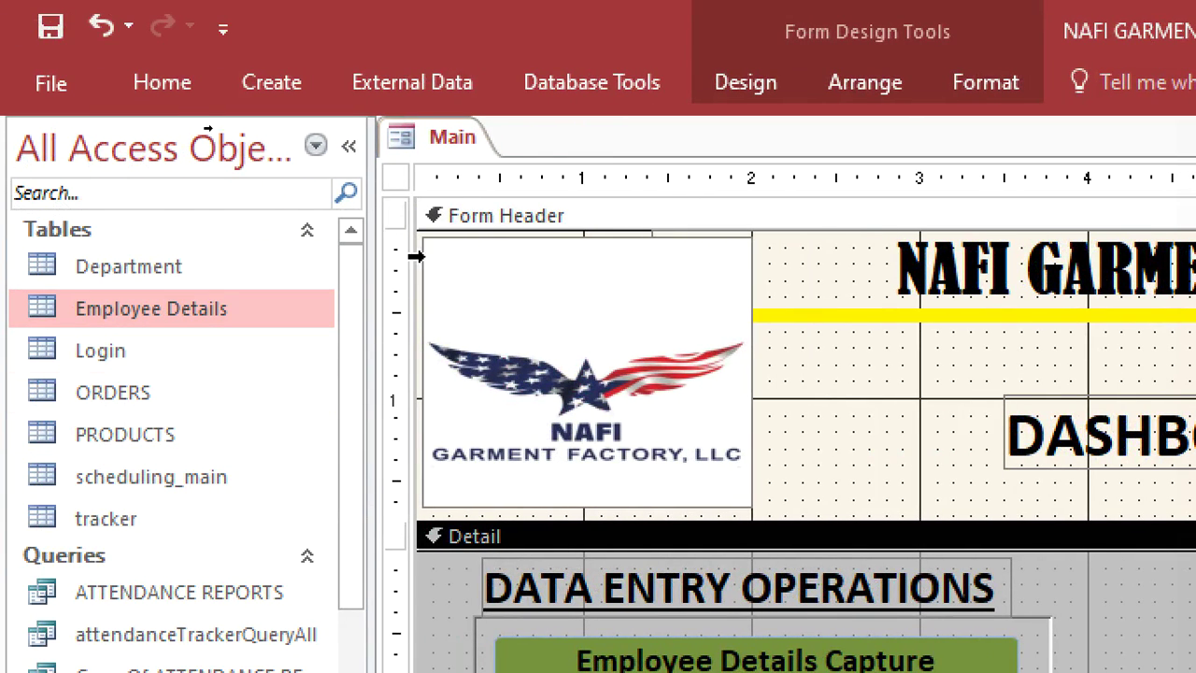
# - Create a new macro with an OpenTable action for the ORDERS table
pyautogui.click(297, 86)
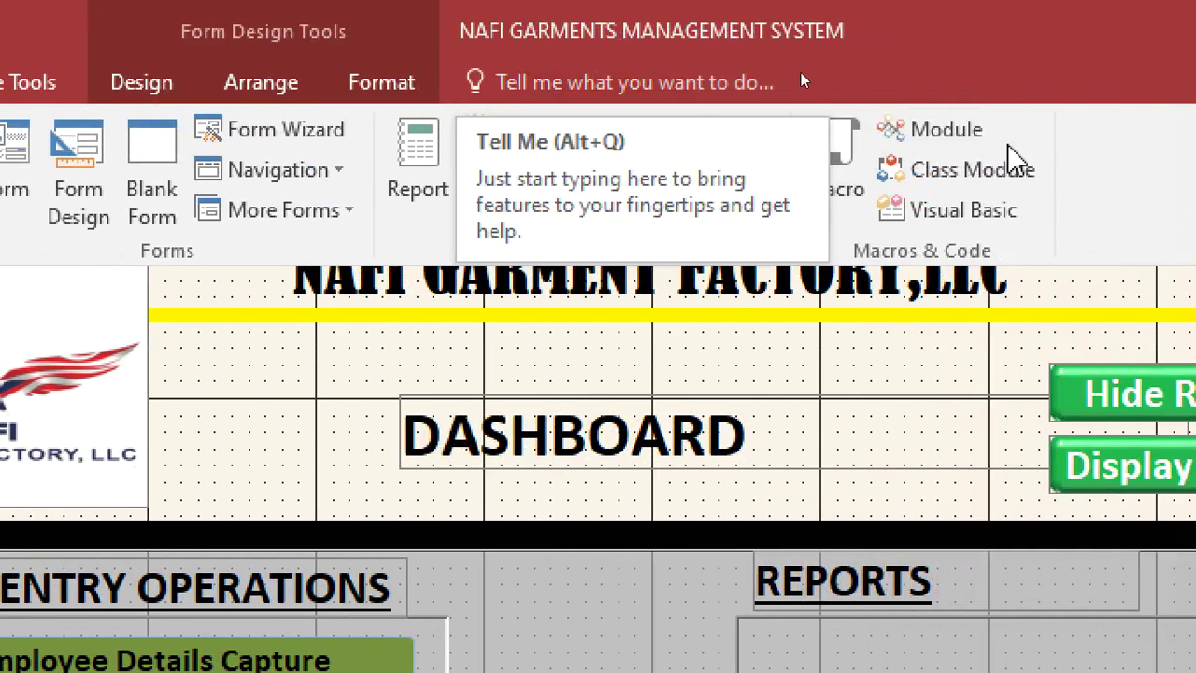
pyautogui.click(850, 187)
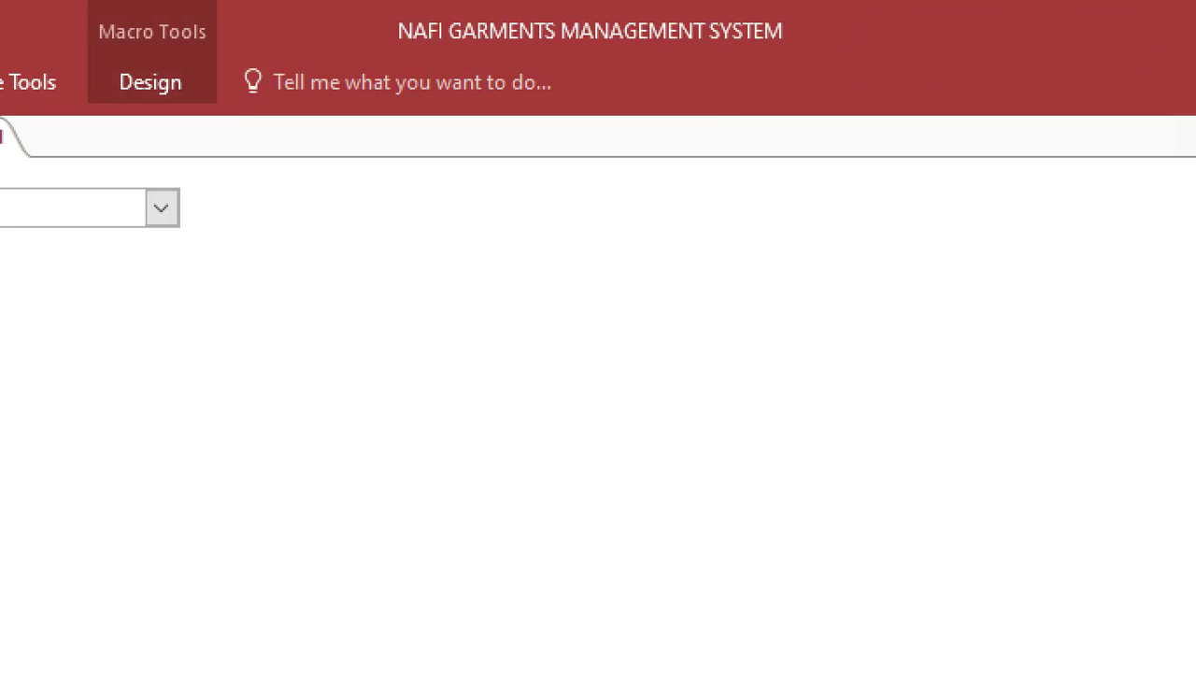
pyautogui.write('P')
pyautogui.press('BackSpace')
pyautogui.press('BackSpace')
pyautogui.write('O')
pyautogui.write('penTable')
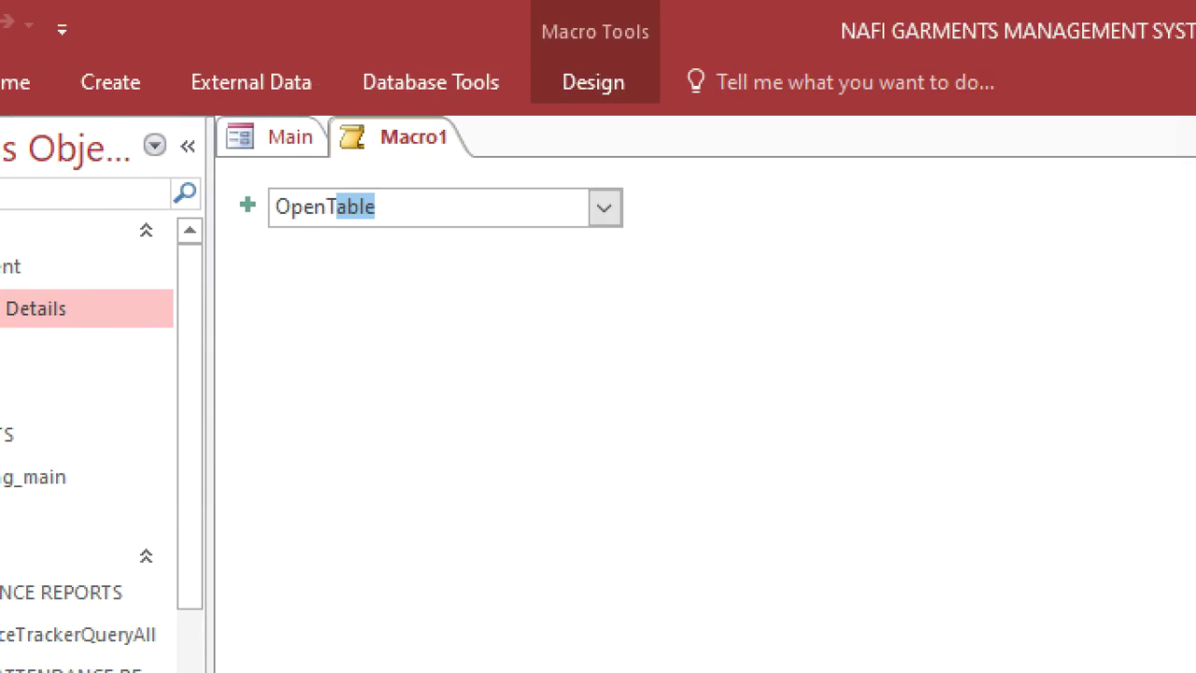
pyautogui.press('Return')
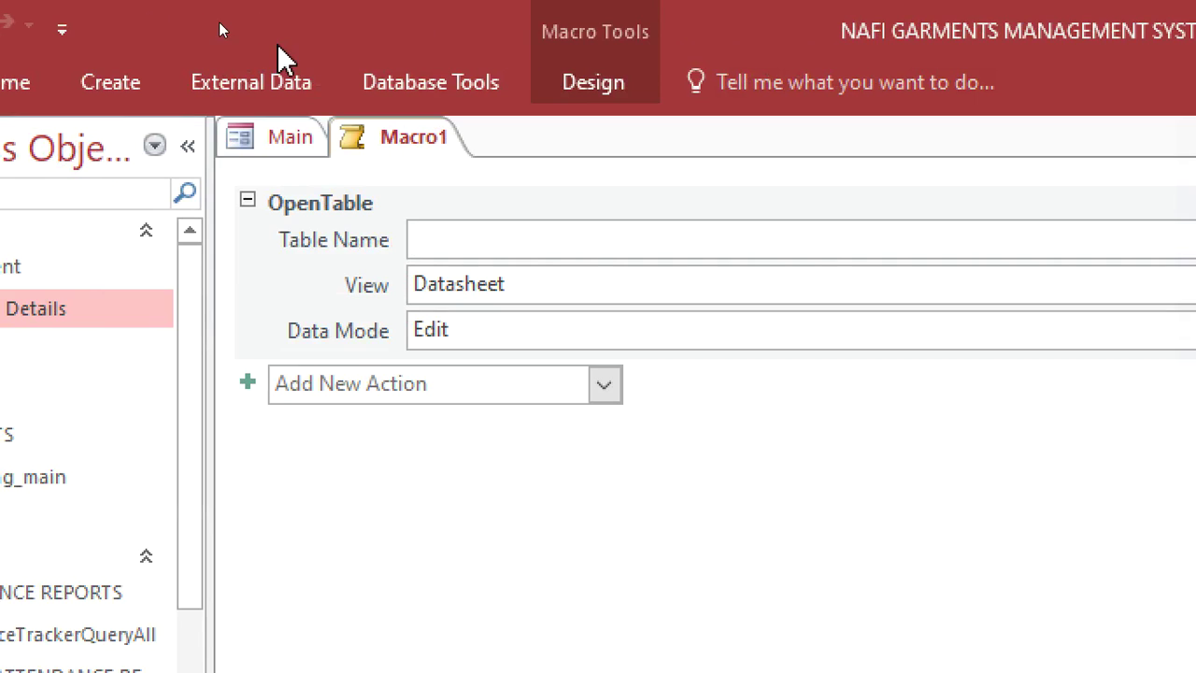
pyautogui.write('ORDERS')
pyautogui.press('Tab')
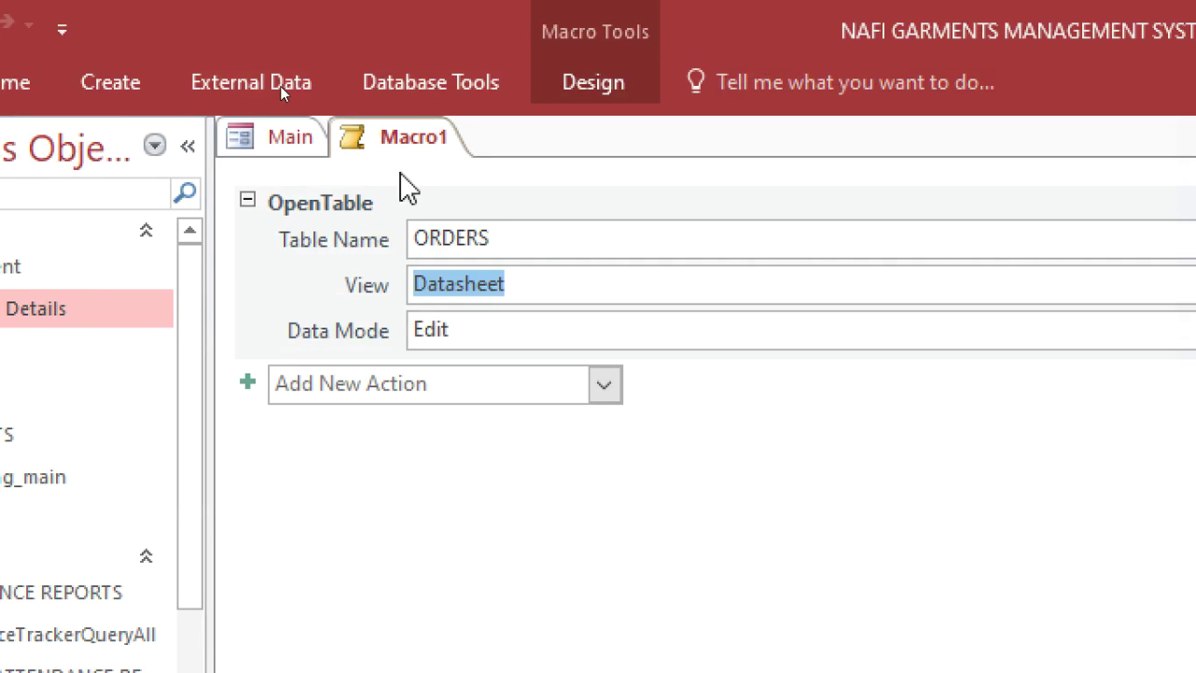
# - Save the macro as 'OPEN TABLE ORDERS' and close it
pyautogui.hotkey('ctrl', 's')
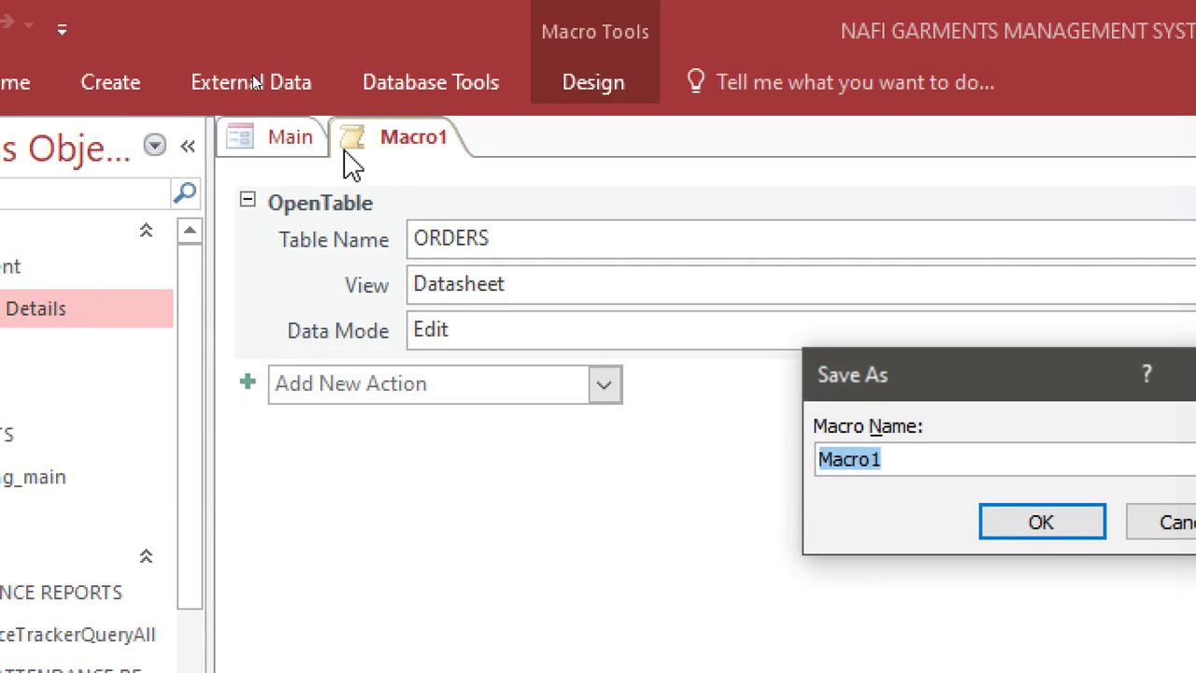
pyautogui.write('OPEN TA')
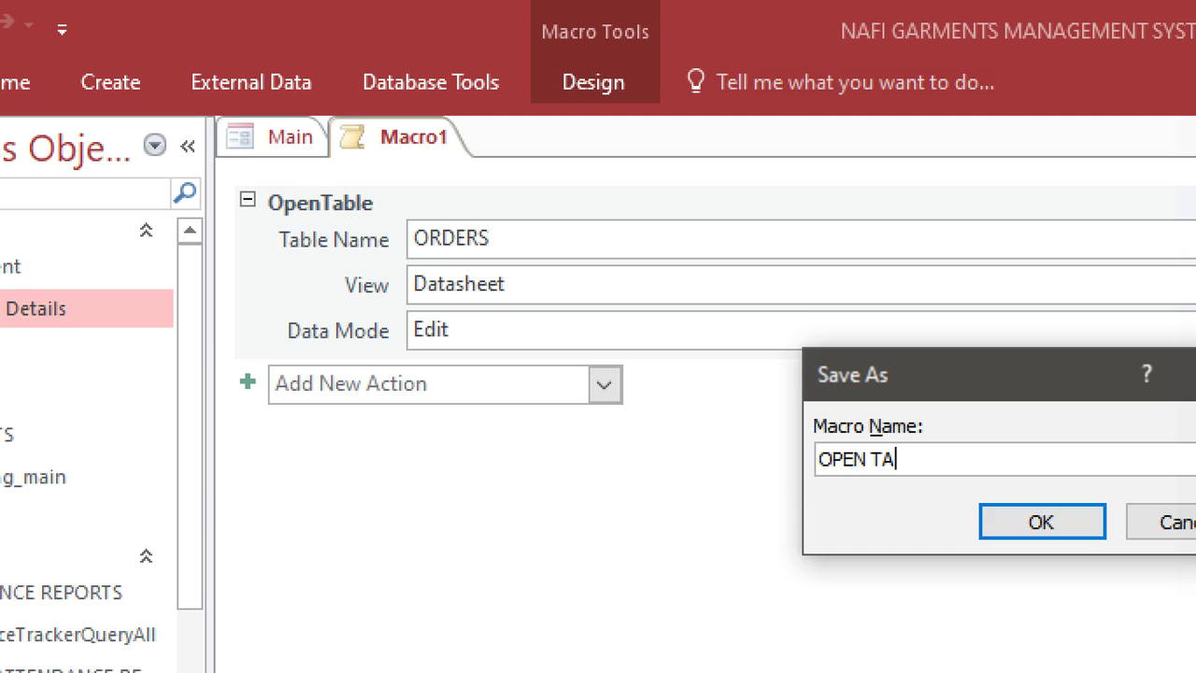
pyautogui.write('BLE ORDERS')
pyautogui.press('Return')
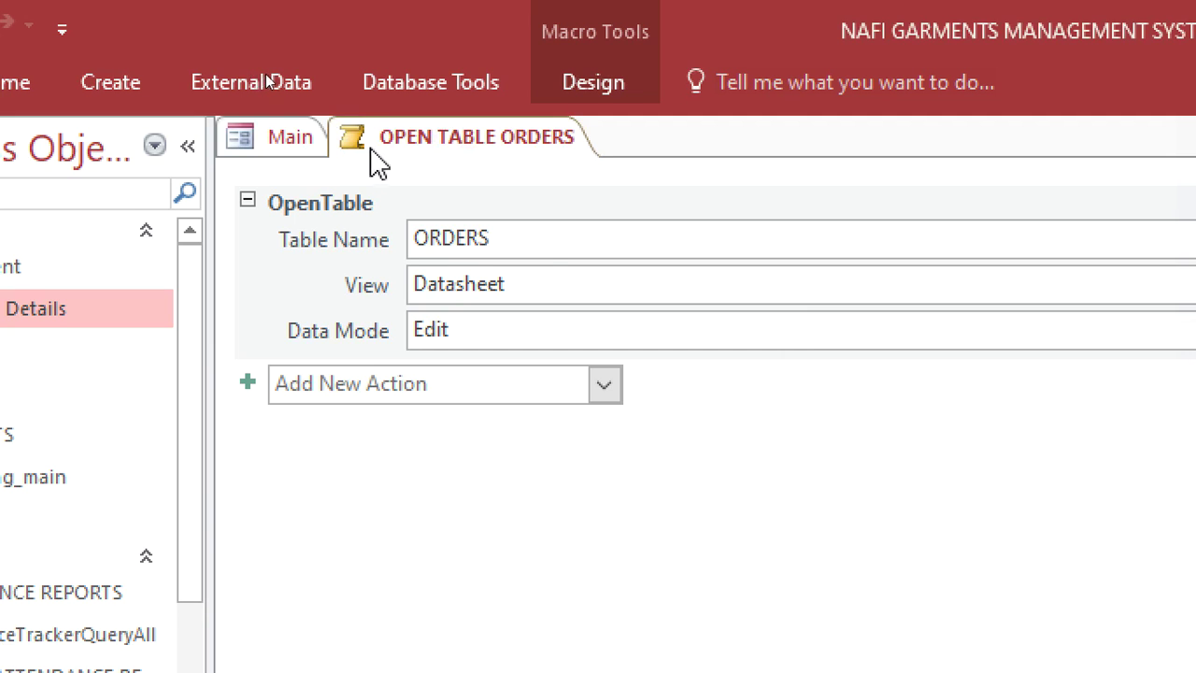
pyautogui.rightClick(372, 166)
pyautogui.click(433, 210)
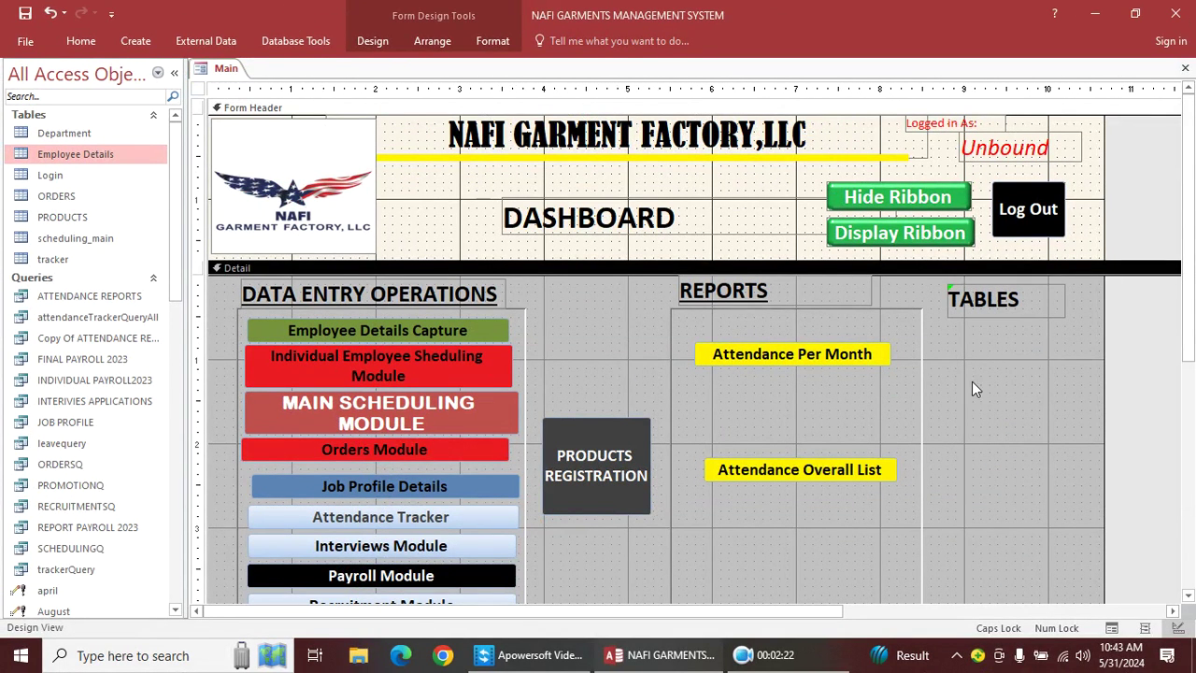
# - Draw a button under TABLES that runs the OPEN EMPLOYEES TABLE macro
pyautogui.click(371, 40)
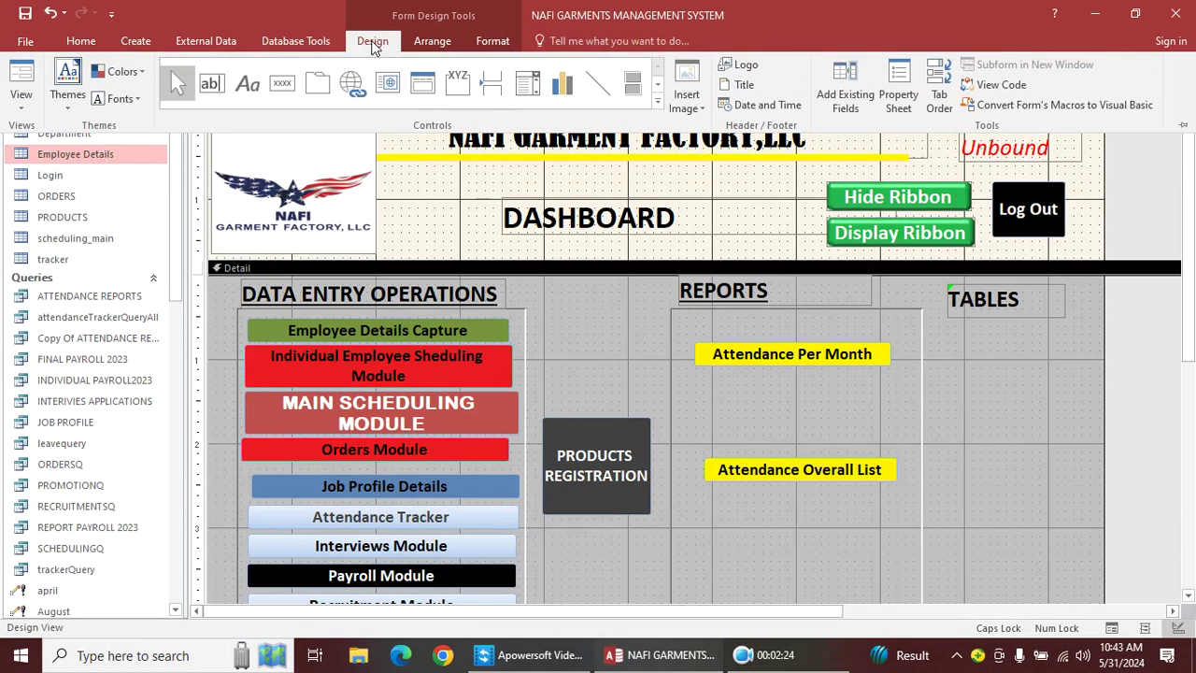
pyautogui.click(288, 81)
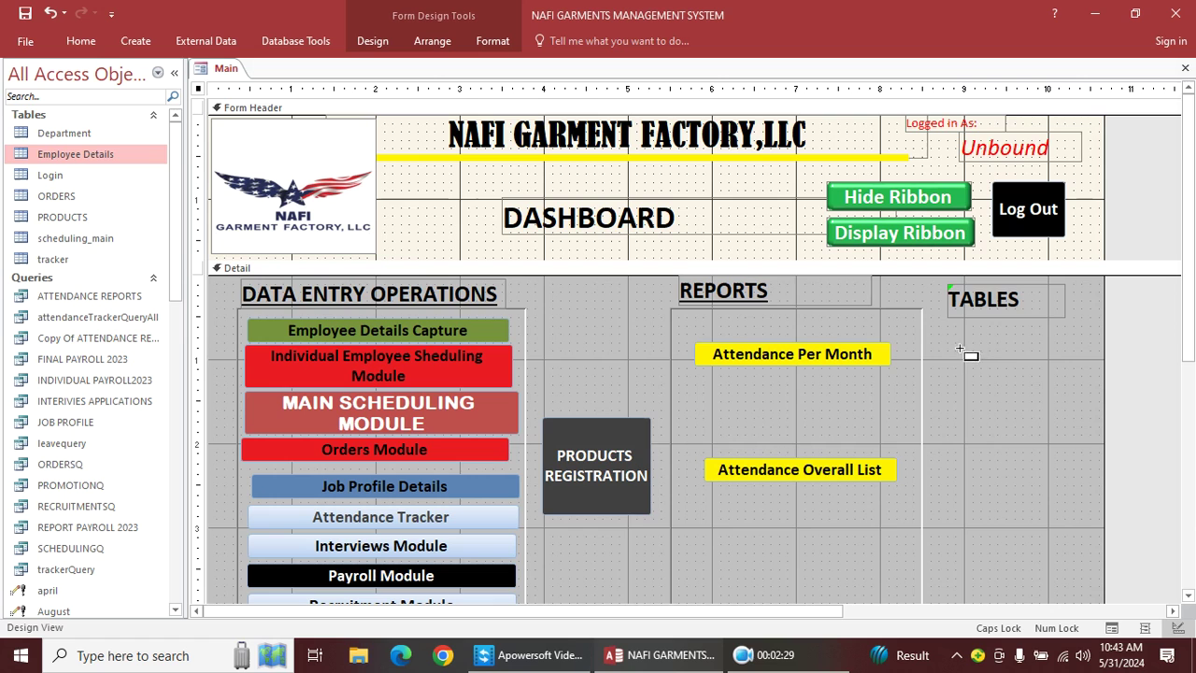
pyautogui.moveTo(947, 342); pyautogui.dragTo(1097, 385)
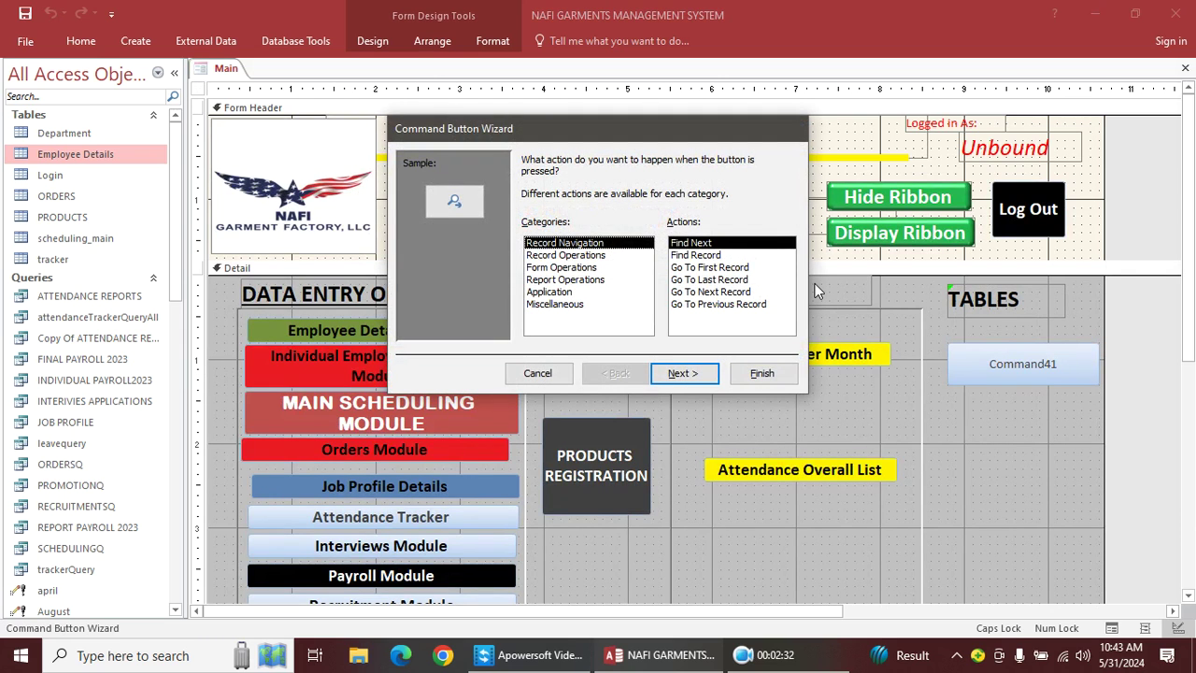
pyautogui.click(556, 305)
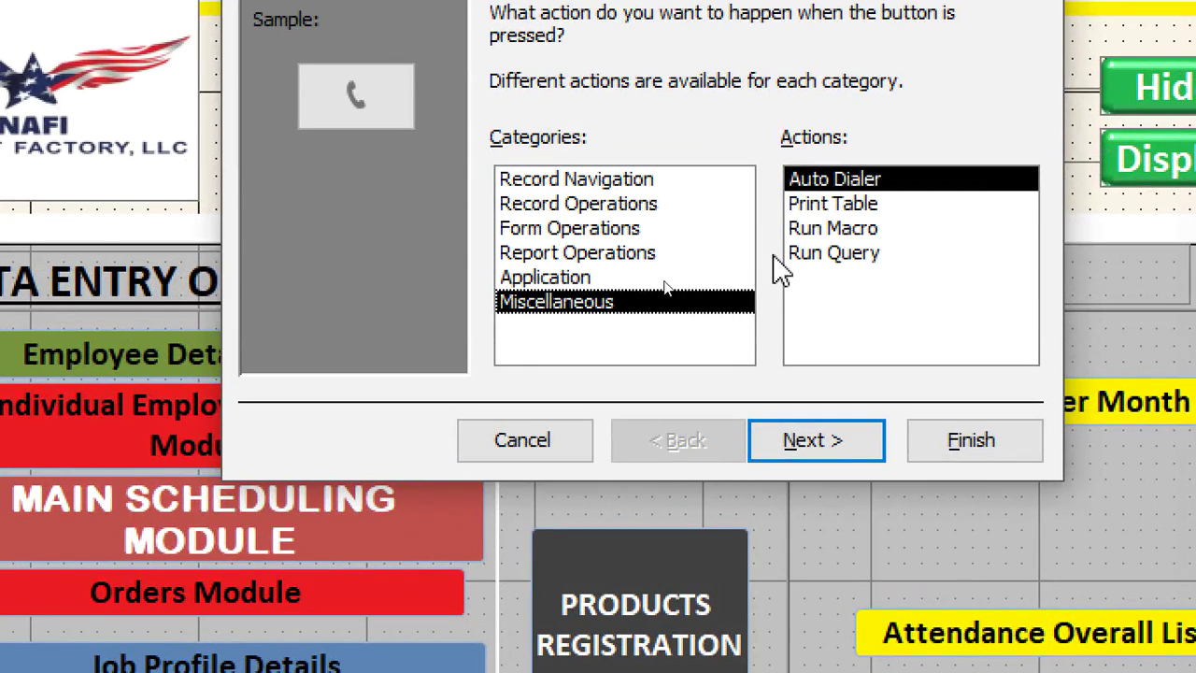
pyautogui.click(795, 230)
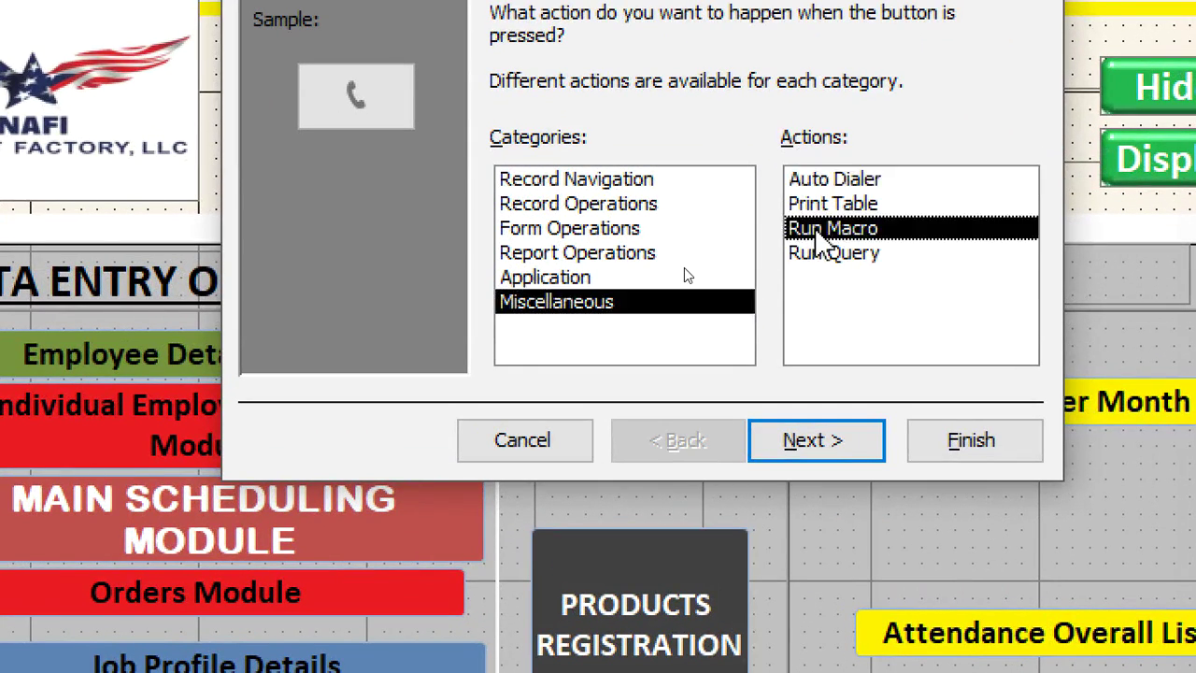
pyautogui.click(819, 440)
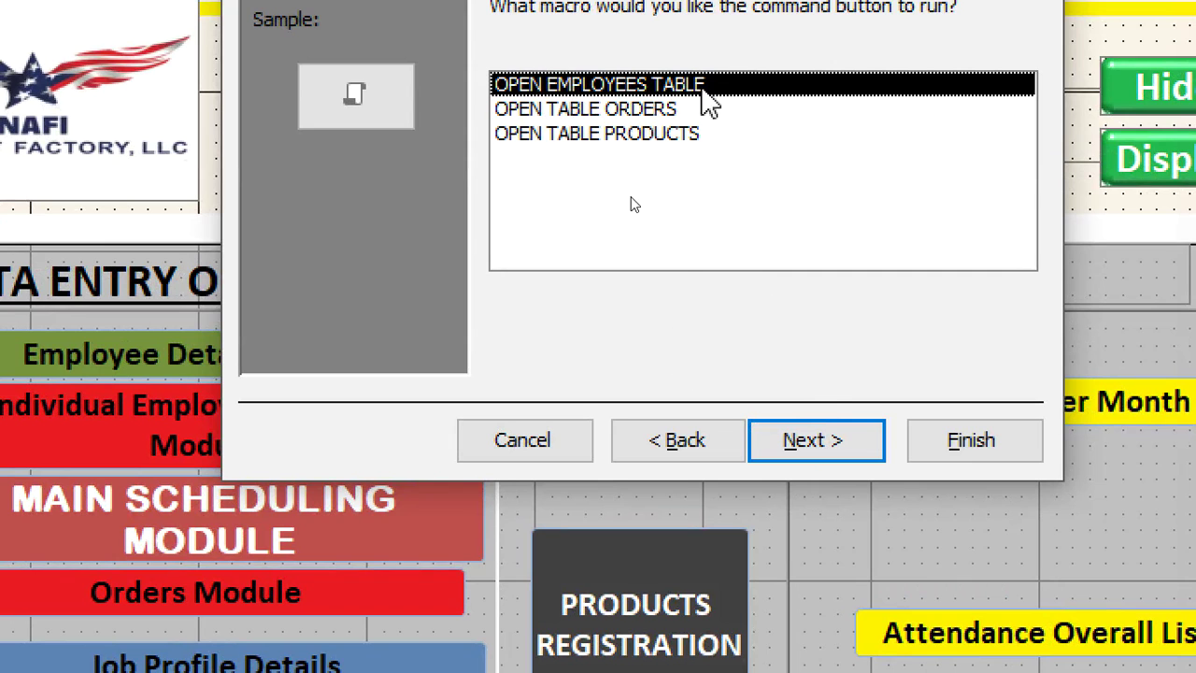
pyautogui.click(866, 440)
# - Give the button the text caption 'Employees Table' and finish the wizard
pyautogui.click(547, 157)
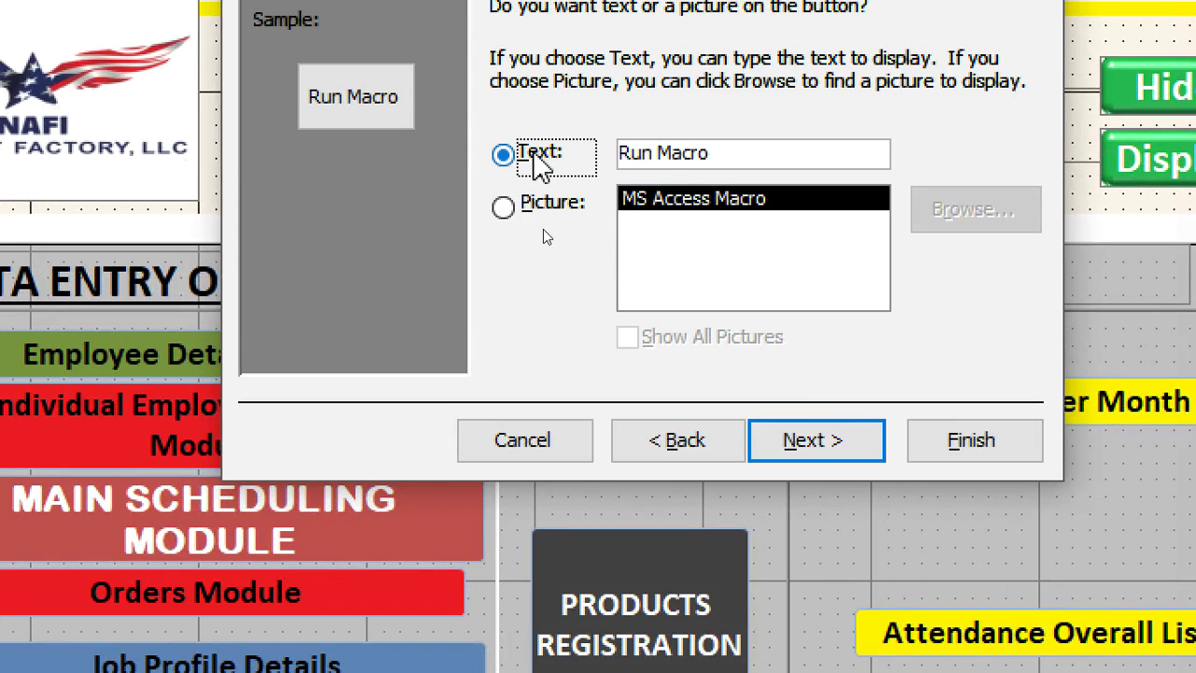
pyautogui.click(504, 152)
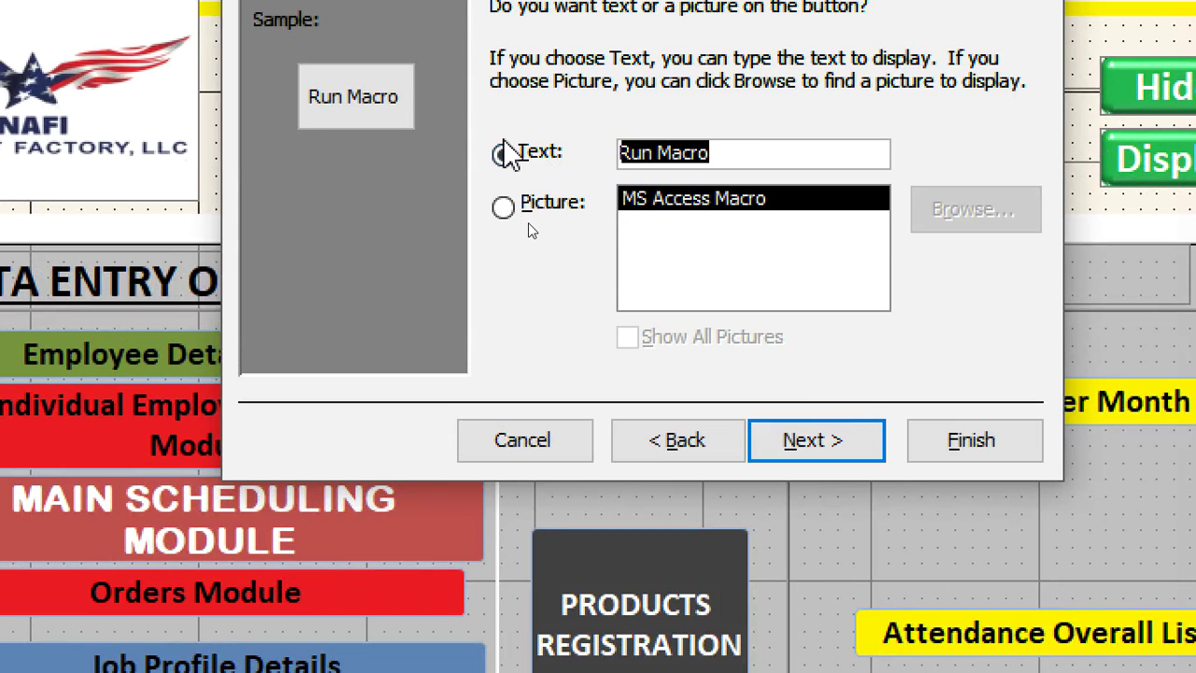
pyautogui.write('op')
pyautogui.press('BackSpace')
pyautogui.press('BackSpace')
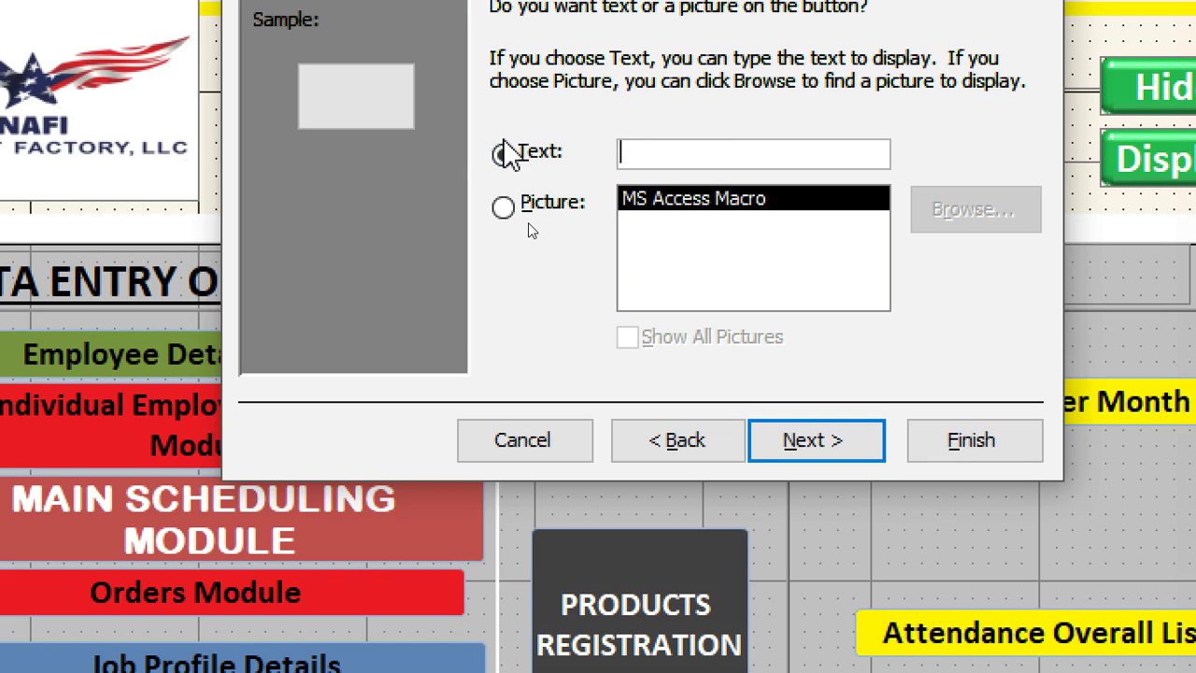
pyautogui.write('Emplo')
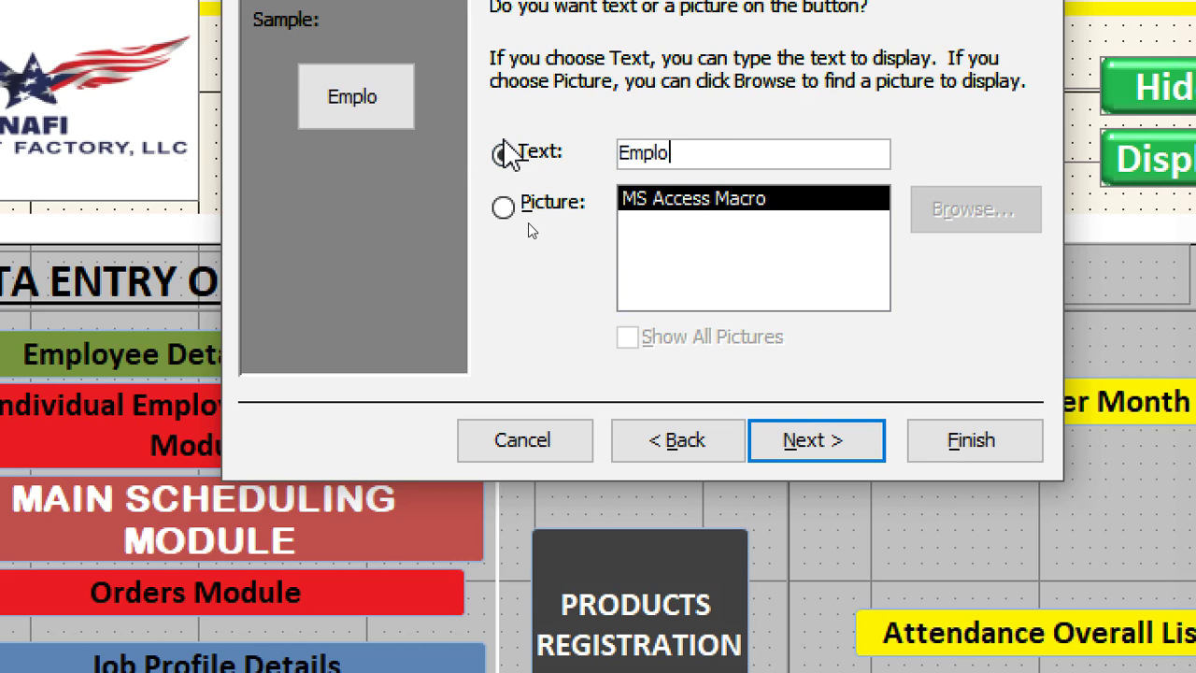
pyautogui.write('yees Table')
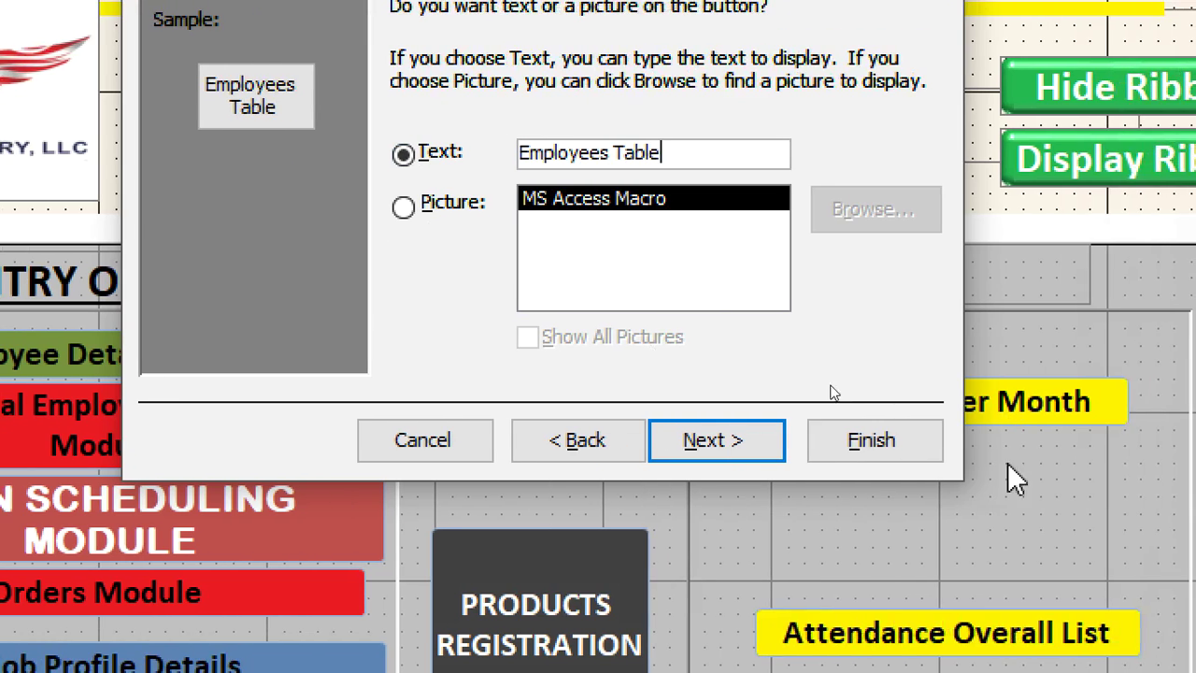
pyautogui.click(1014, 446)
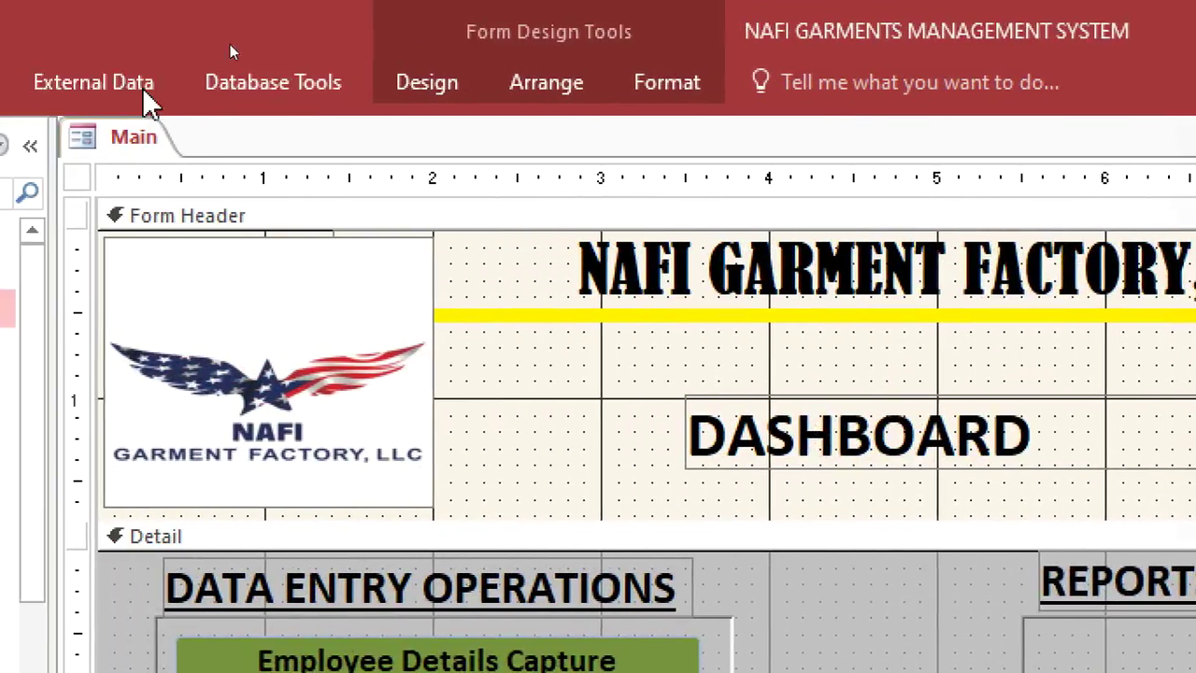
# - Draw a second button below Employees Table that runs the OPEN TABLE ORDERS macro
pyautogui.click(147, 82)
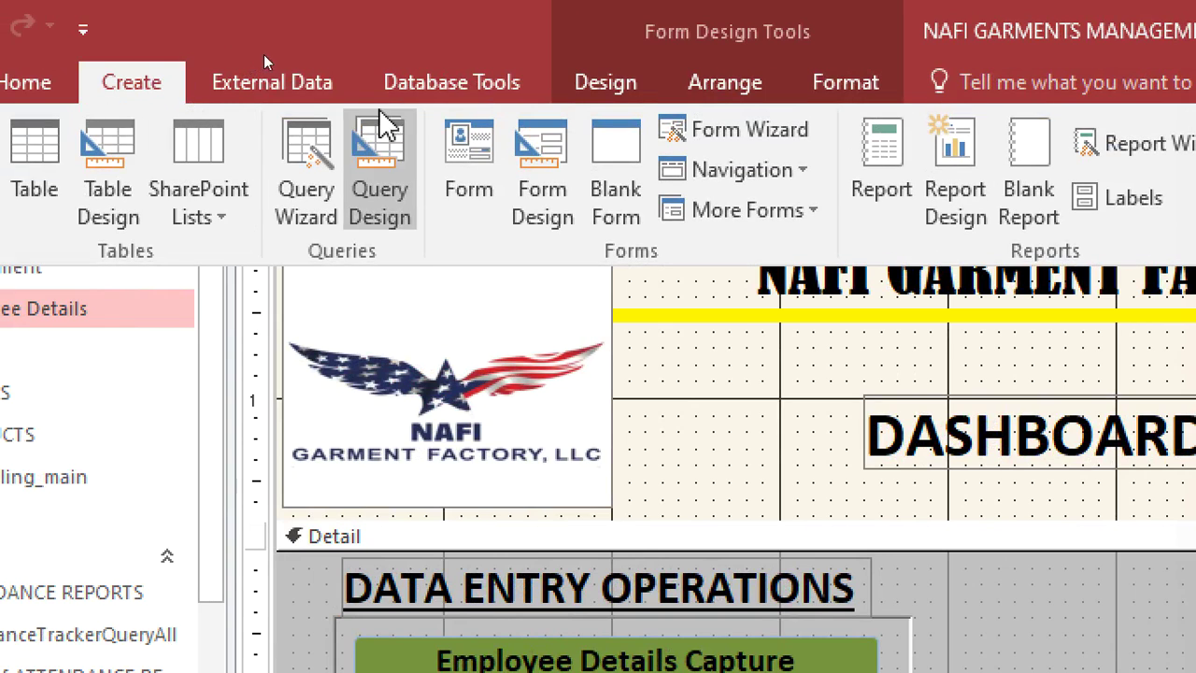
pyautogui.click(589, 74)
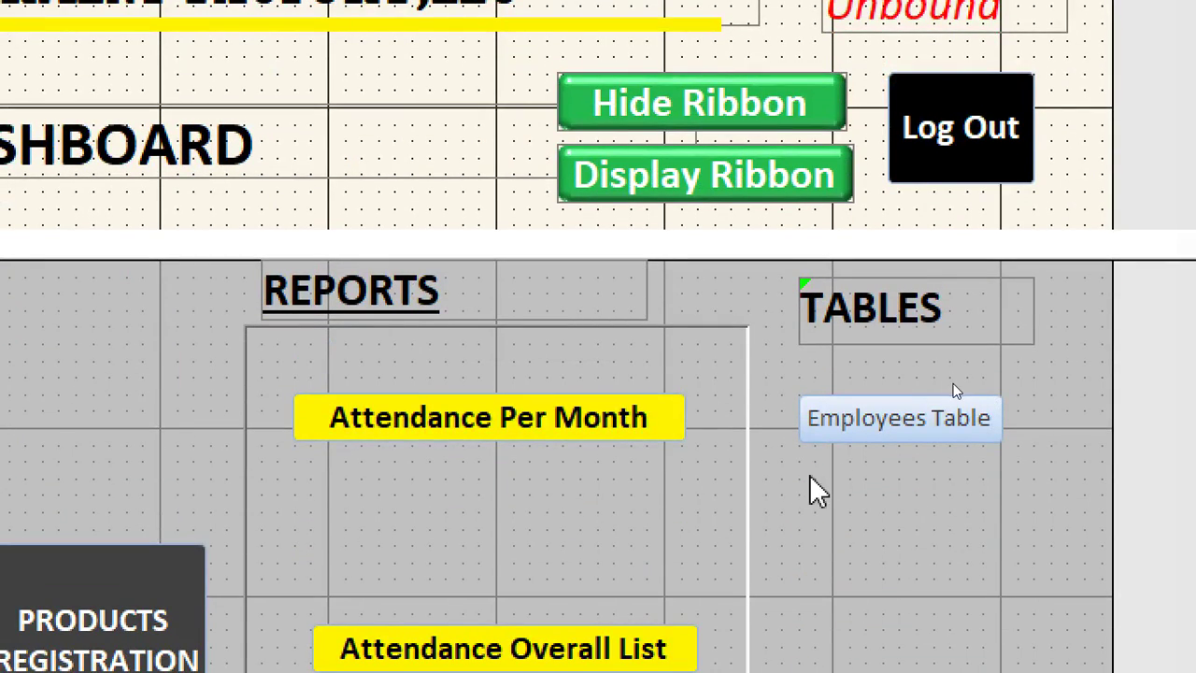
pyautogui.moveTo(809, 473)
pyautogui.mouseDown()
pyautogui.moveTo(945, 513)
pyautogui.moveTo(1008, 513)
pyautogui.mouseUp()
pyautogui.click(149, 317)
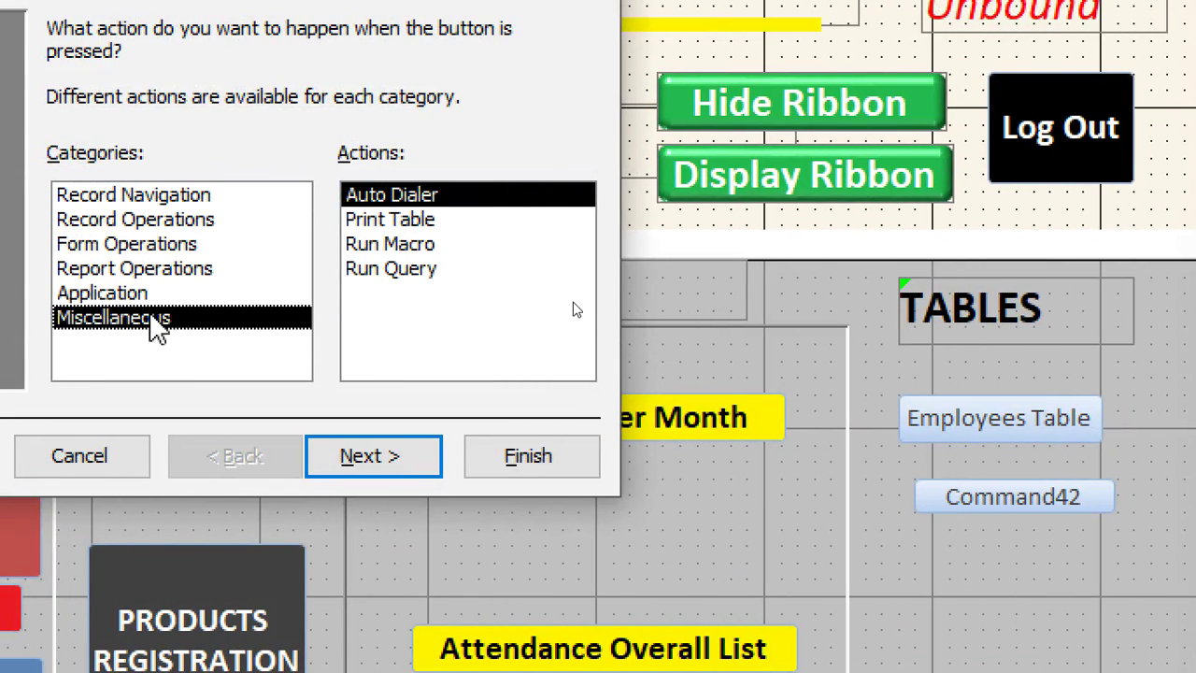
pyautogui.click(387, 245)
pyautogui.click(388, 447)
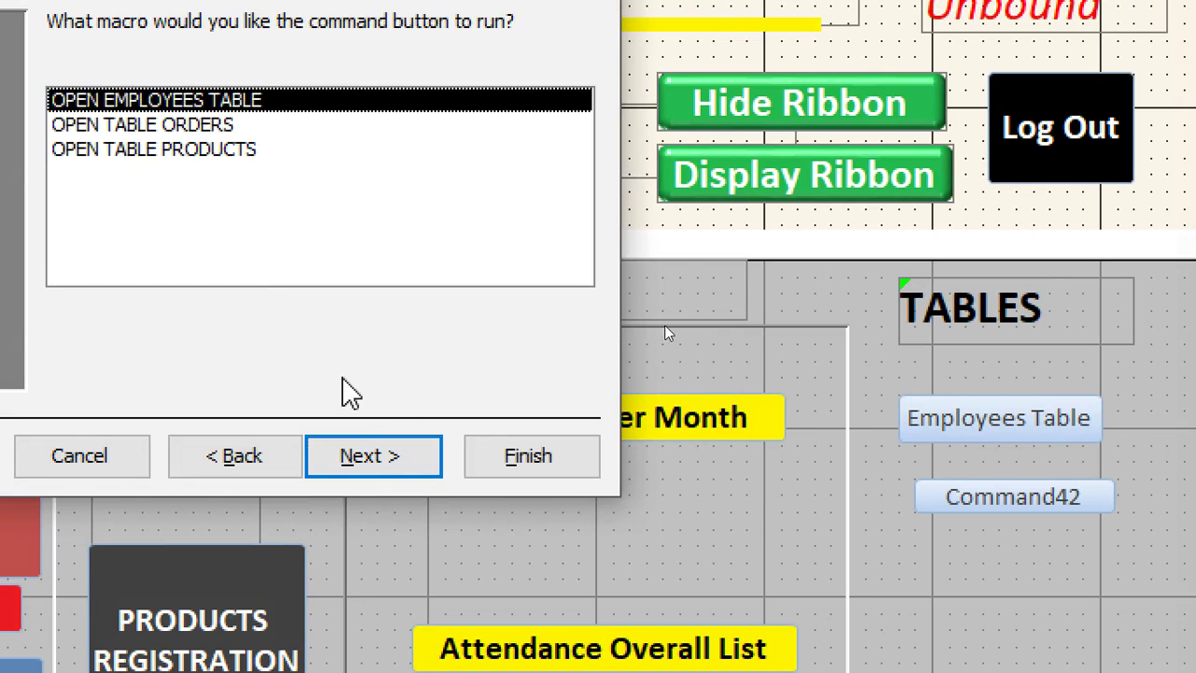
pyautogui.click(174, 129)
# - Give the button the text caption 'Orders Table' and finish the wizard
pyautogui.click(369, 456)
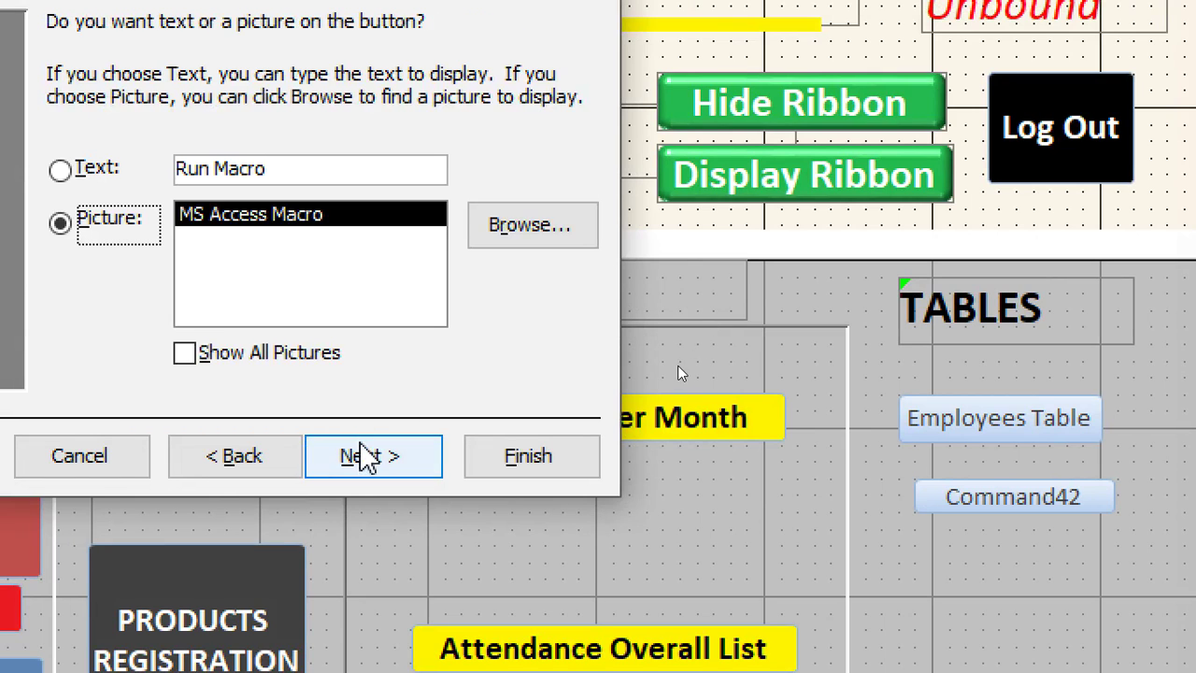
pyautogui.click(119, 168)
pyautogui.write('ord')
pyautogui.press('BackSpace')
pyautogui.press('BackSpace')
pyautogui.press('BackSpace')
pyautogui.press('BackSpace')
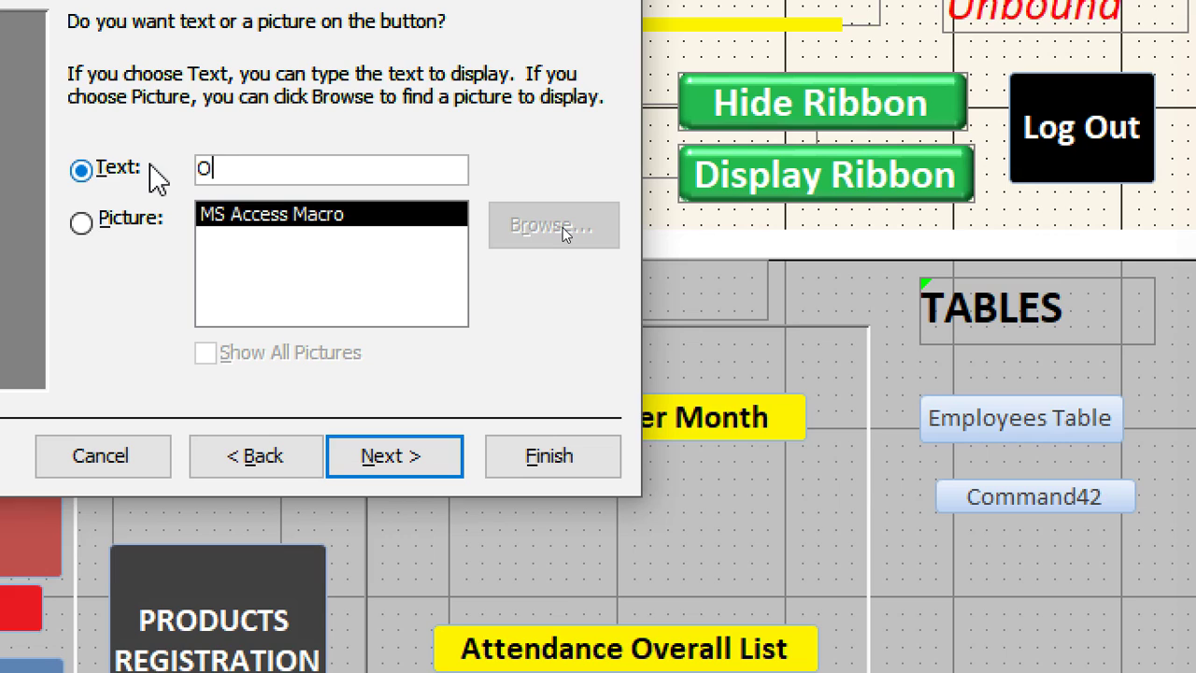
pyautogui.write('Orders Table')
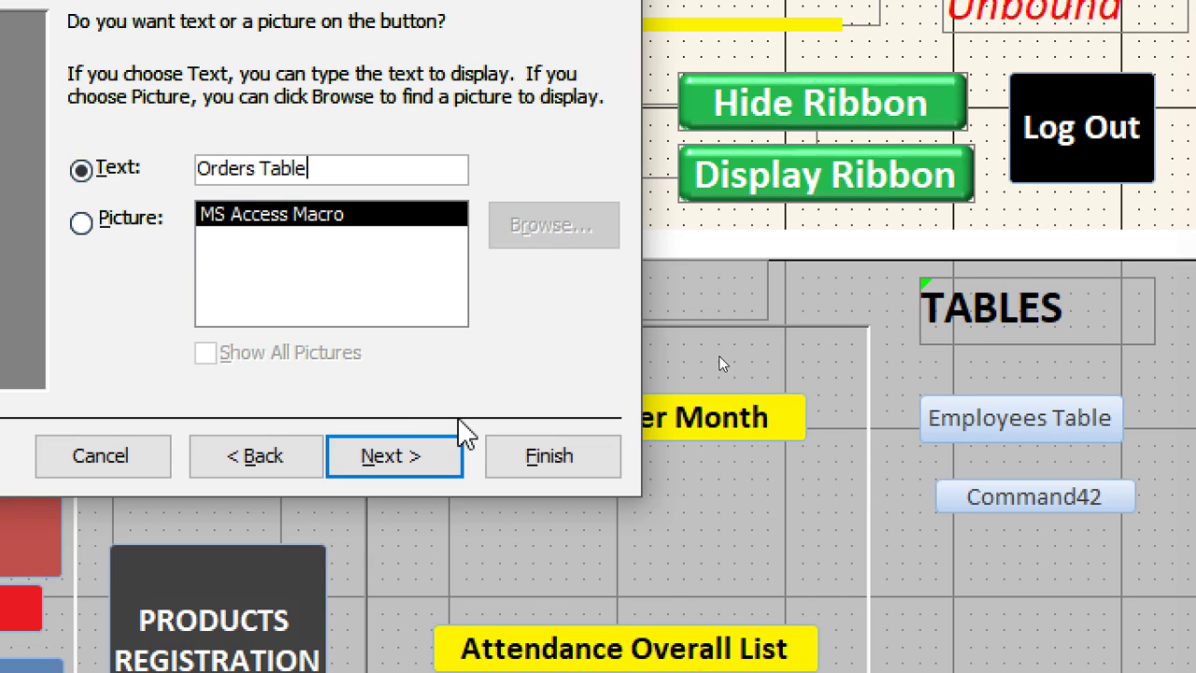
pyautogui.click(515, 458)
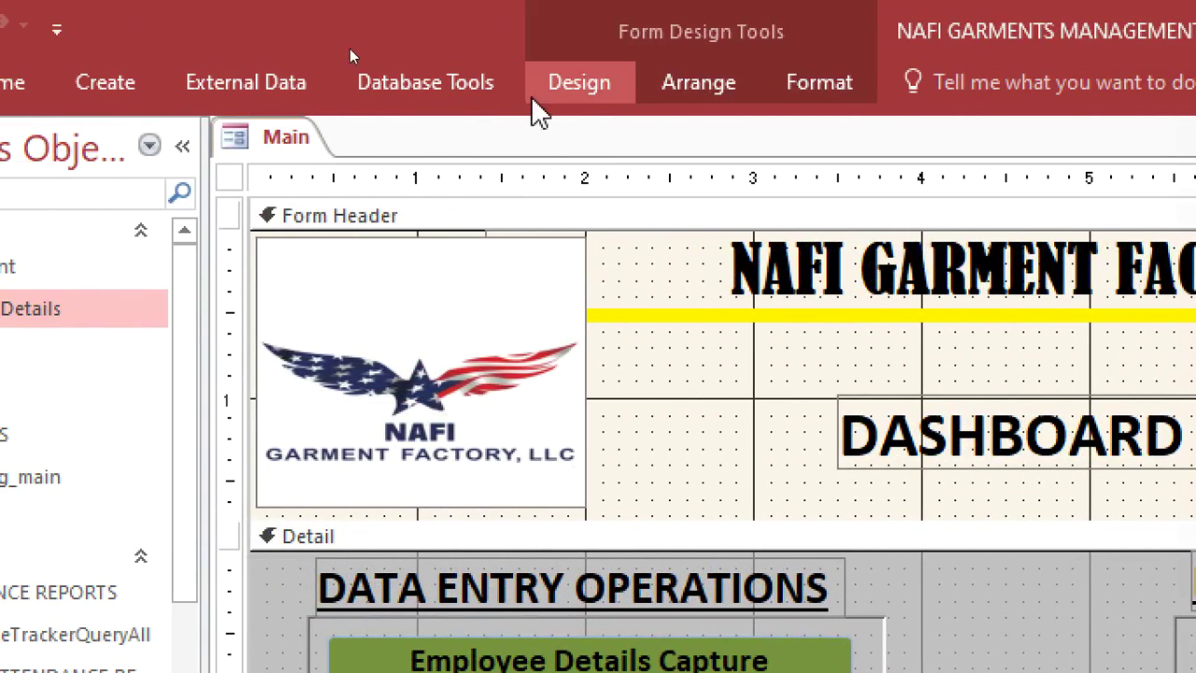
# - Place a third button below Orders Table that runs the OPEN TABLE PRODUCTS macro
pyautogui.click(551, 89)
pyautogui.click(400, 173)
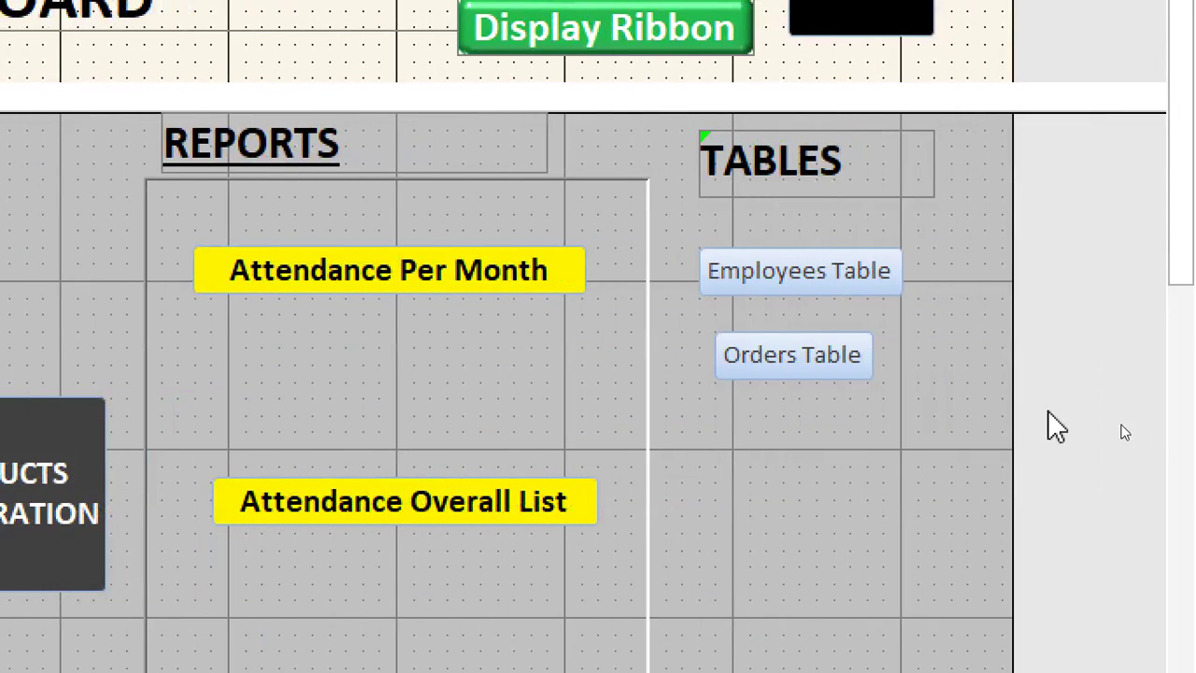
pyautogui.click(717, 434)
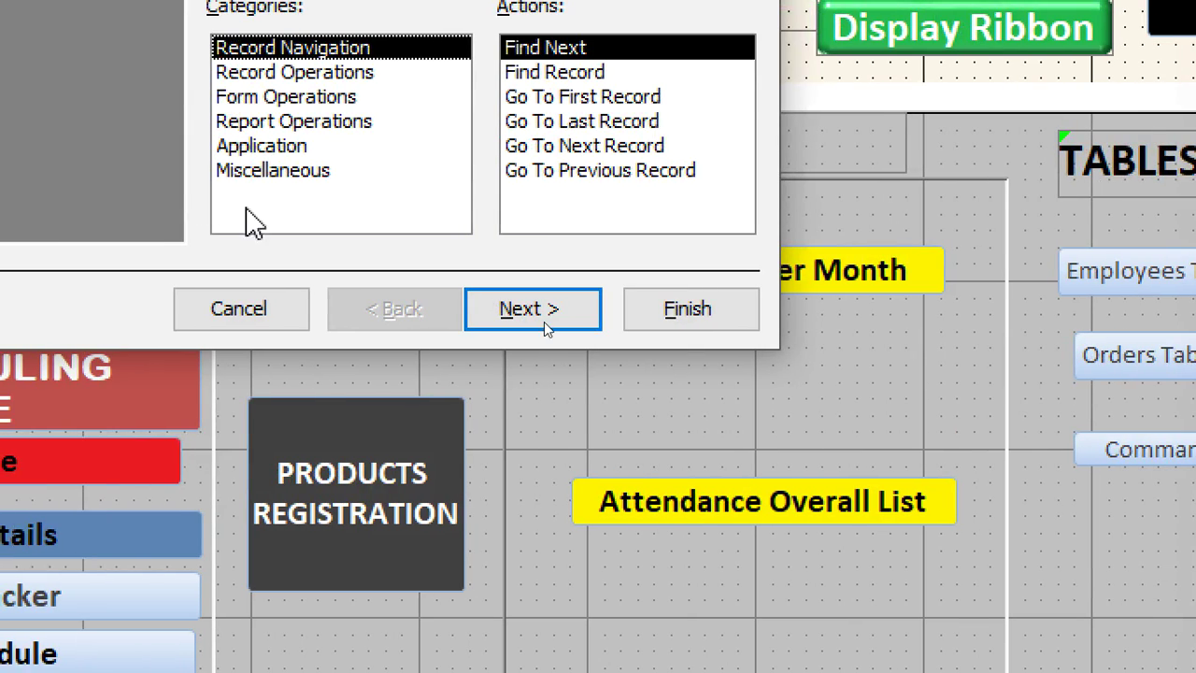
pyautogui.click(280, 171)
pyautogui.click(553, 97)
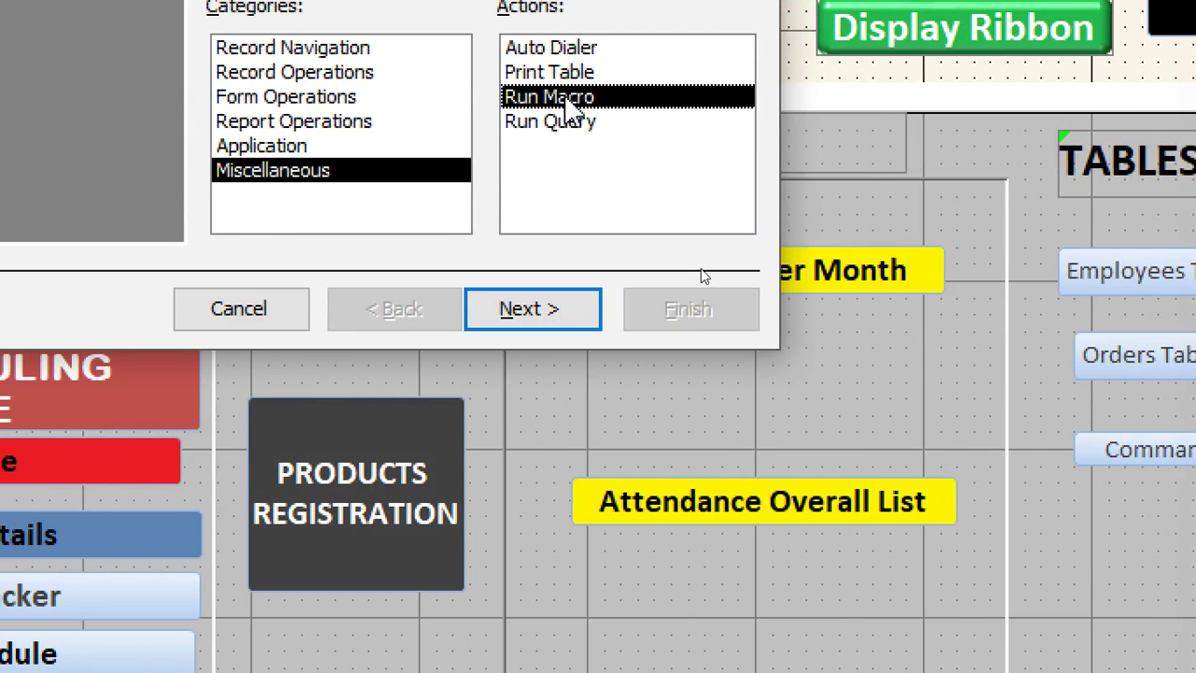
pyautogui.click(529, 309)
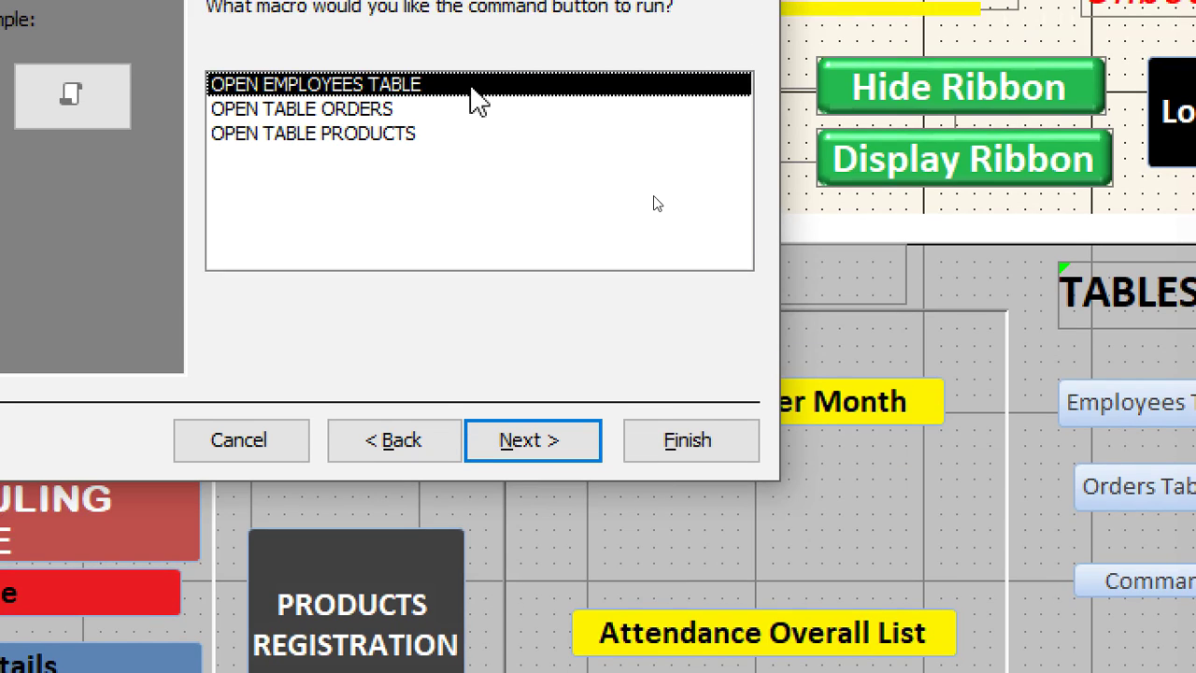
pyautogui.click(327, 133)
# - Give the button the text caption 'Products table' and finish the wizard
pyautogui.click(572, 461)
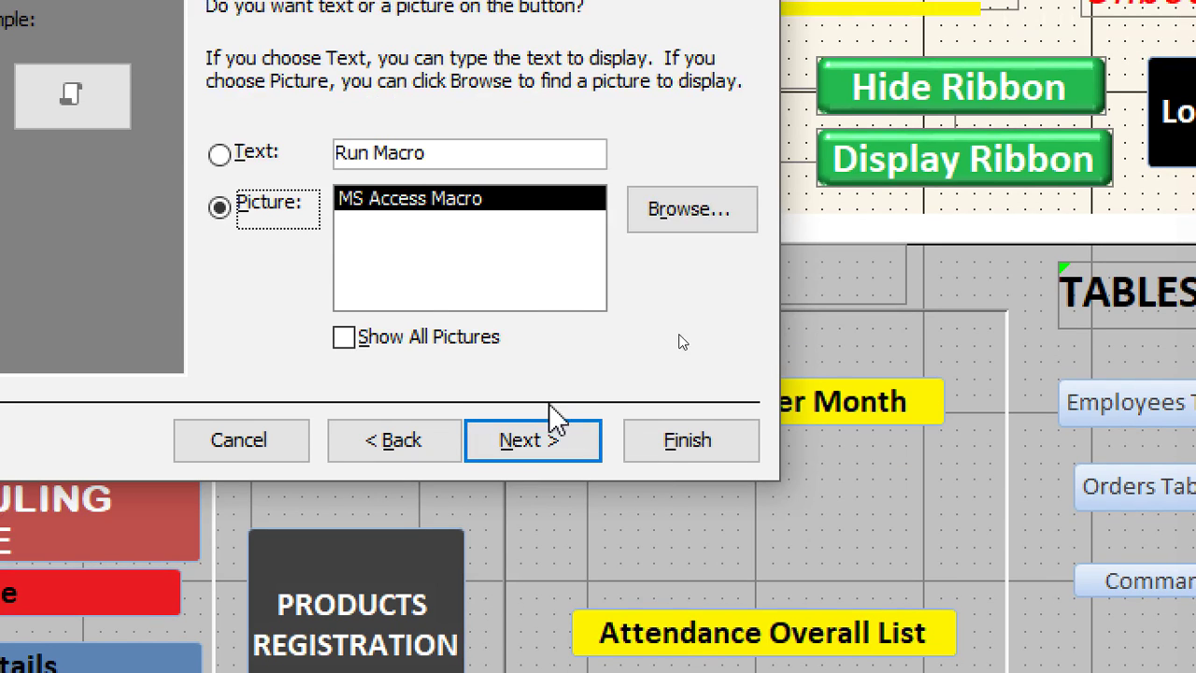
pyautogui.click(250, 163)
pyautogui.press('Tab')
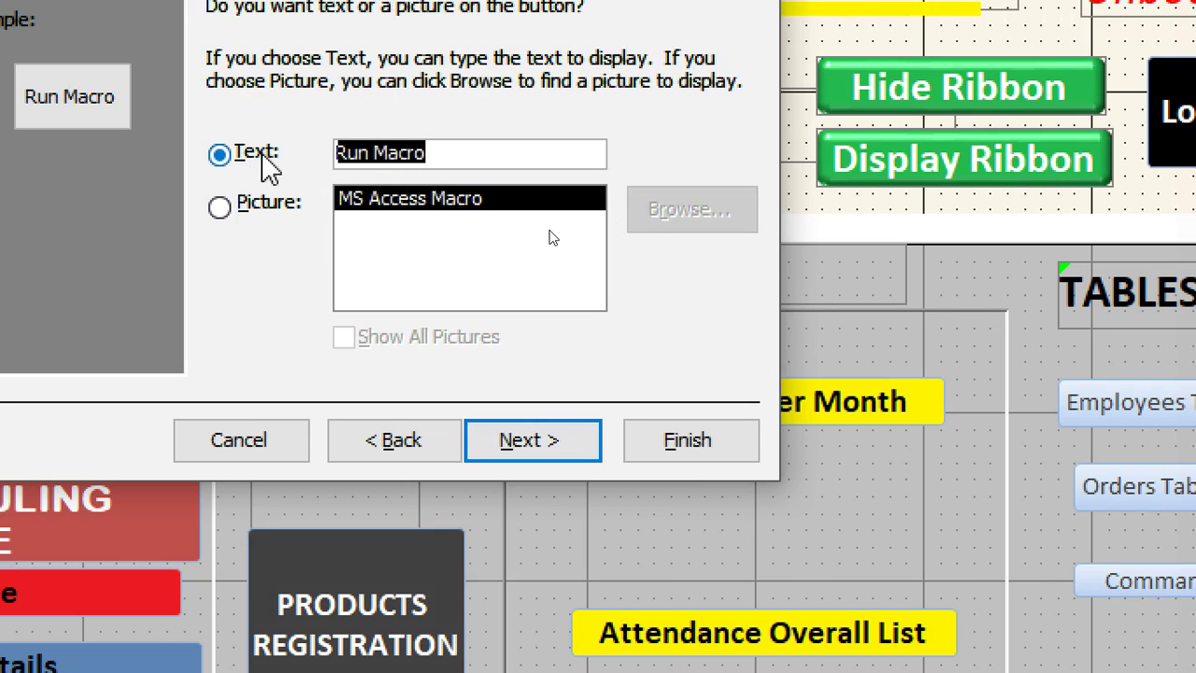
pyautogui.write('pr')
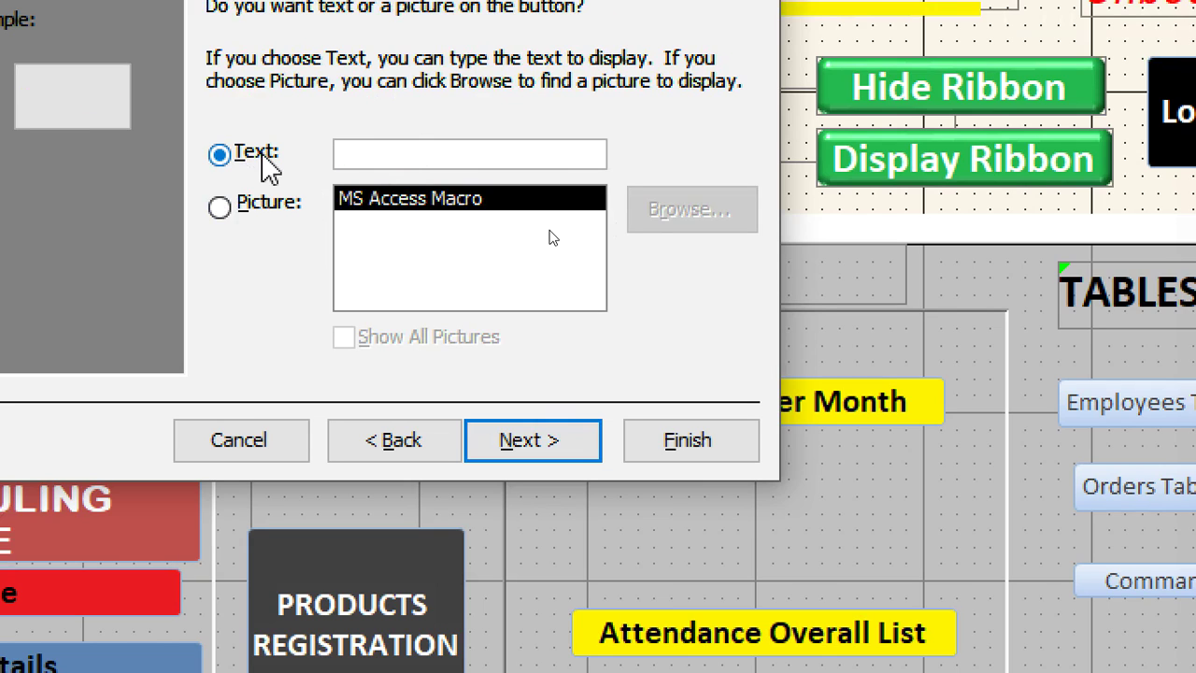
pyautogui.write('oducts table')
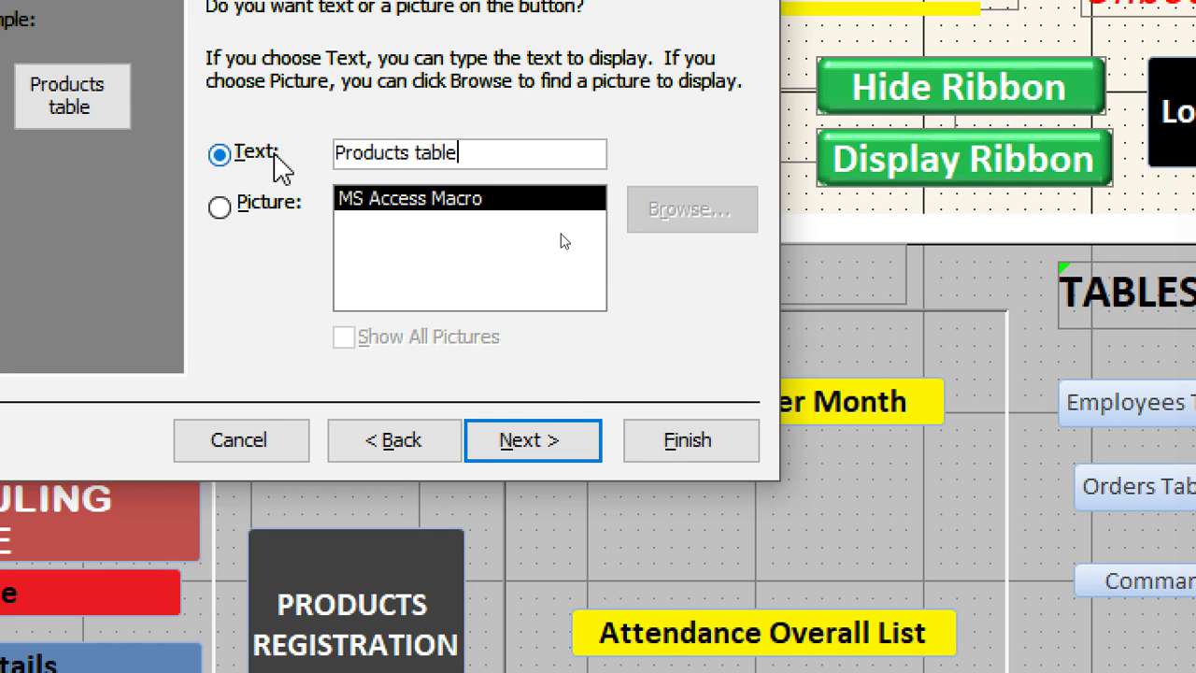
pyautogui.click(640, 448)
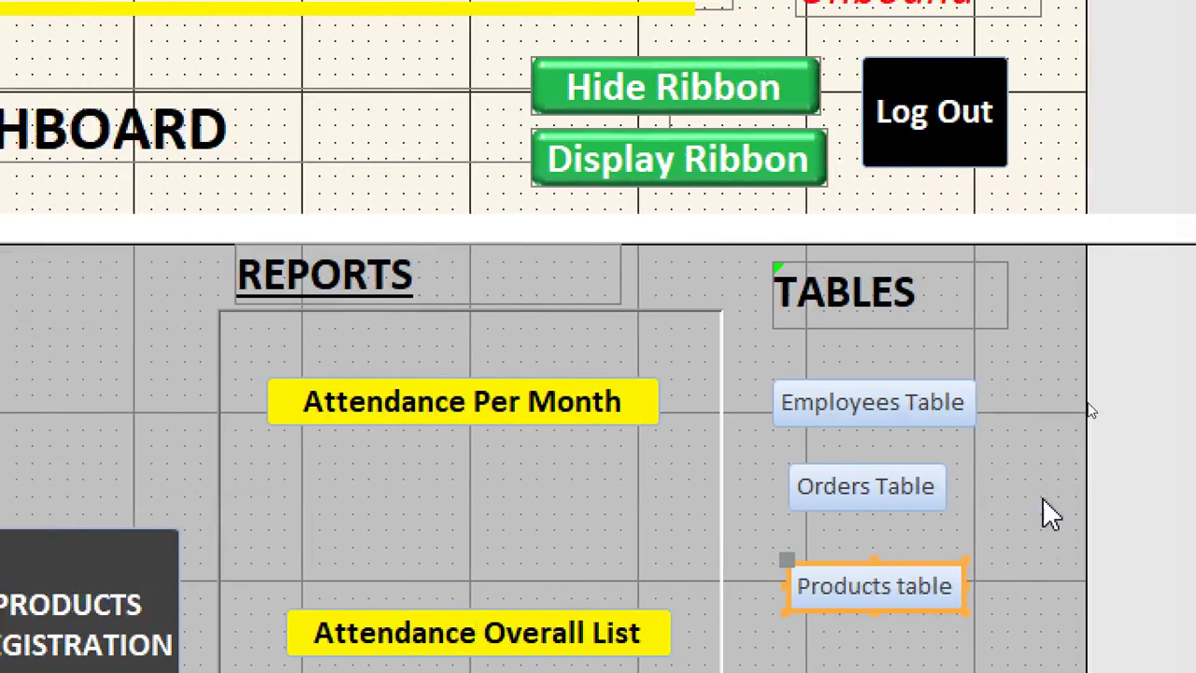
# - Widen the Orders Table and Products table buttons on their right edges
pyautogui.click(846, 518)
pyautogui.moveTo(873, 488); pyautogui.dragTo(901, 496)
pyautogui.click(879, 602)
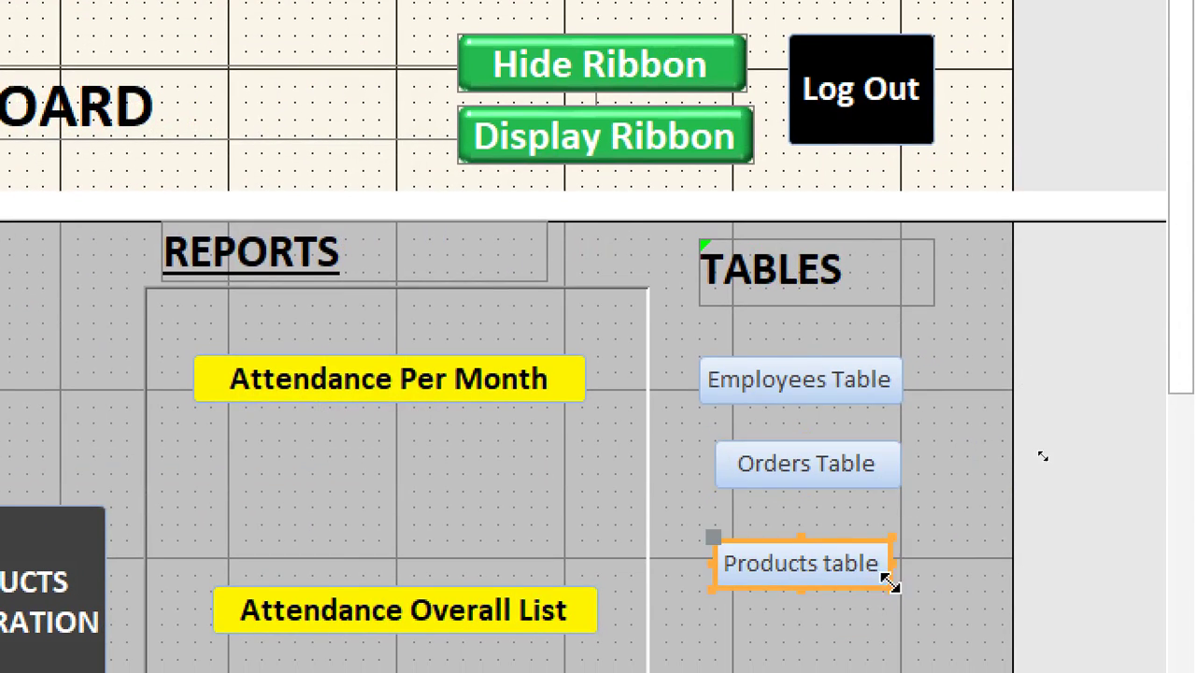
pyautogui.moveTo(894, 565); pyautogui.dragTo(903, 586)
# - Extend both buttons leftward to line up with Employees Table, then select all three
pyautogui.click(774, 480)
pyautogui.moveTo(716, 415); pyautogui.dragTo(699, 414)
pyautogui.click(721, 514)
pyautogui.moveTo(716, 512); pyautogui.dragTo(699, 510)
pyautogui.moveTo(841, 289); pyautogui.dragTo(841, 542)
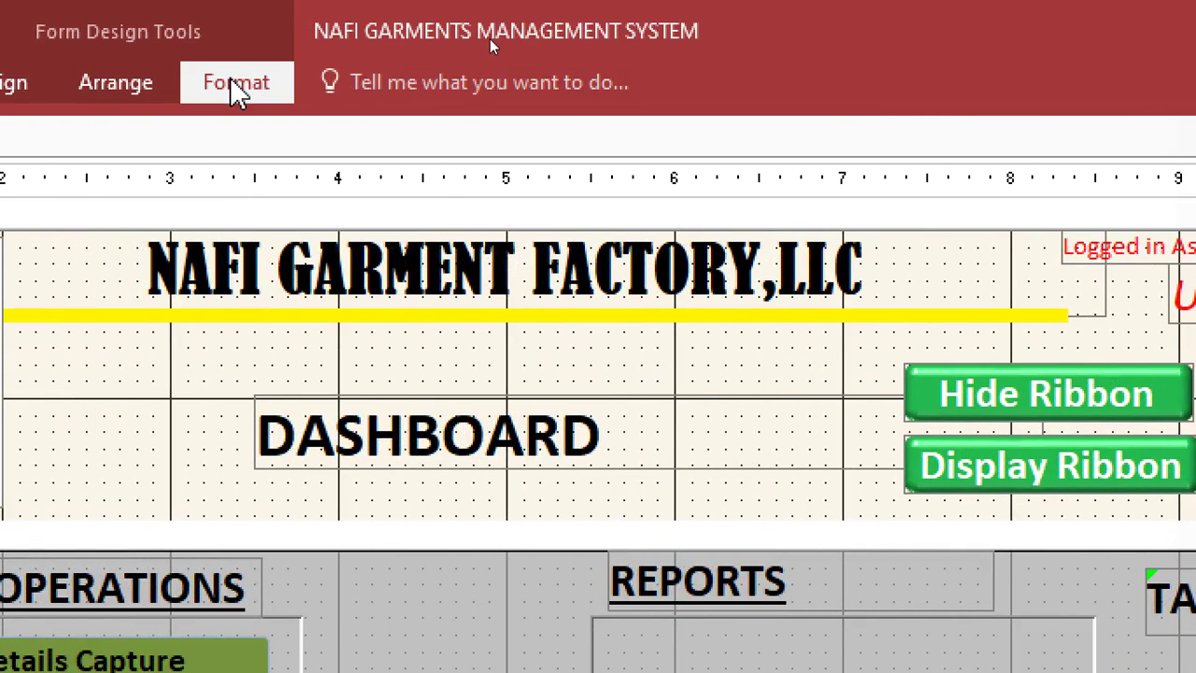
# - Fill the three selected TABLES buttons with the red standard colour, then deselect them
pyautogui.click(234, 83)
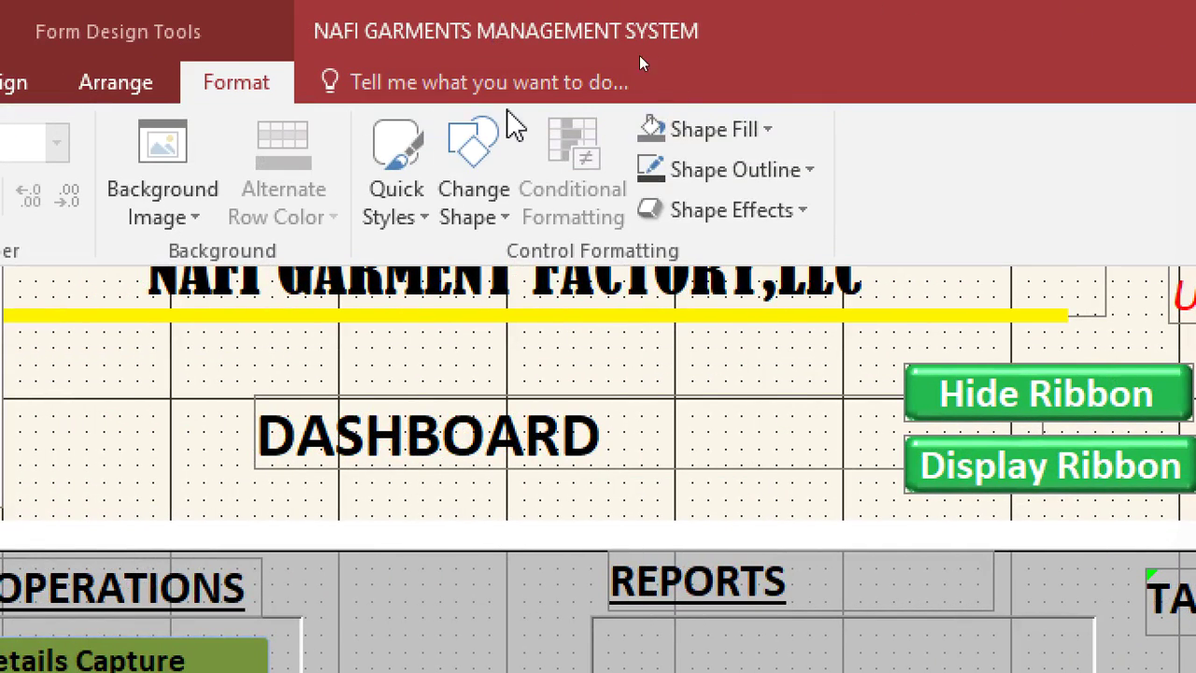
pyautogui.click(748, 140)
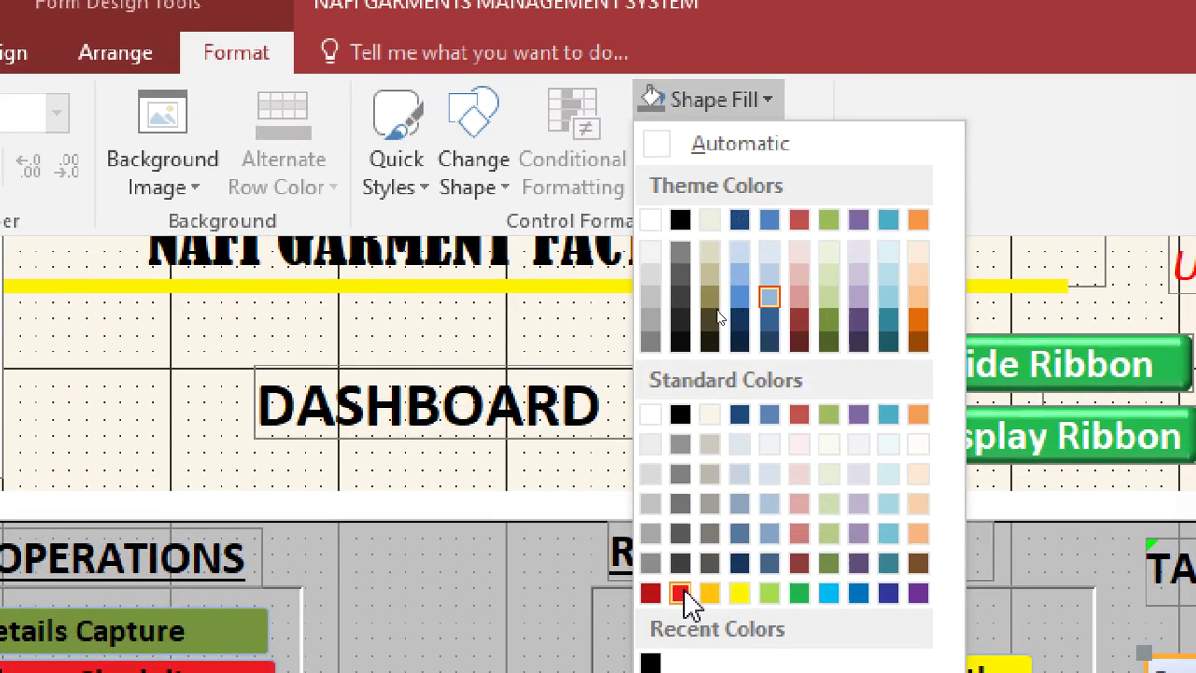
pyautogui.click(679, 595)
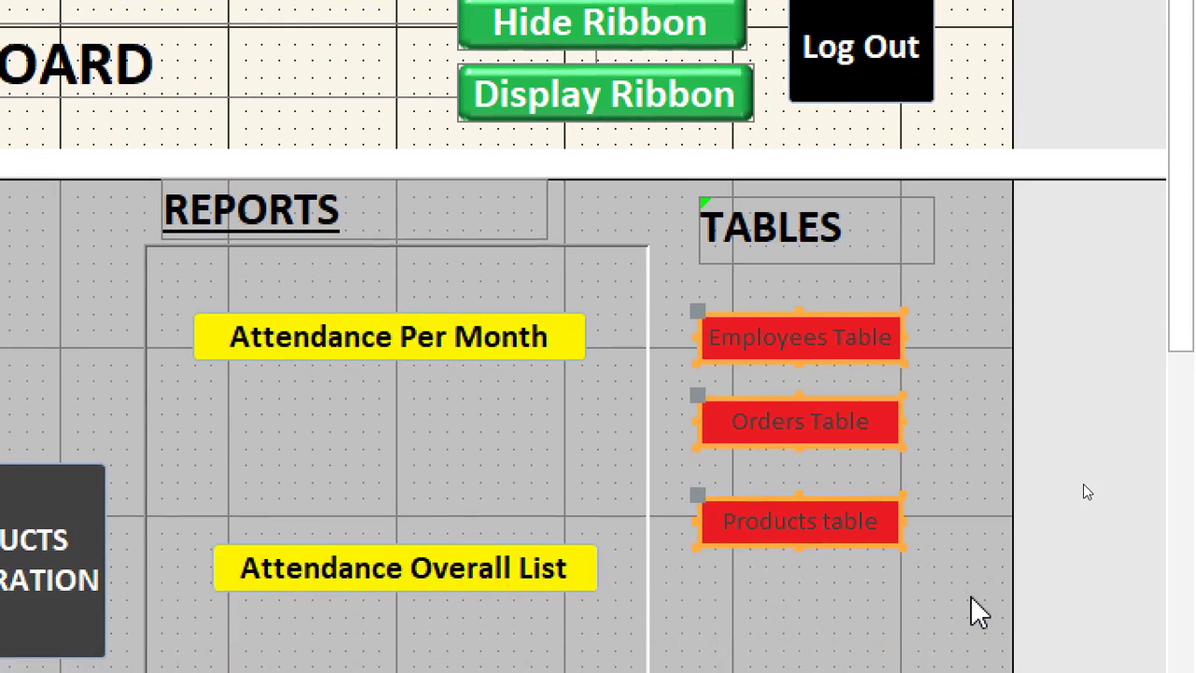
pyautogui.click(972, 598)
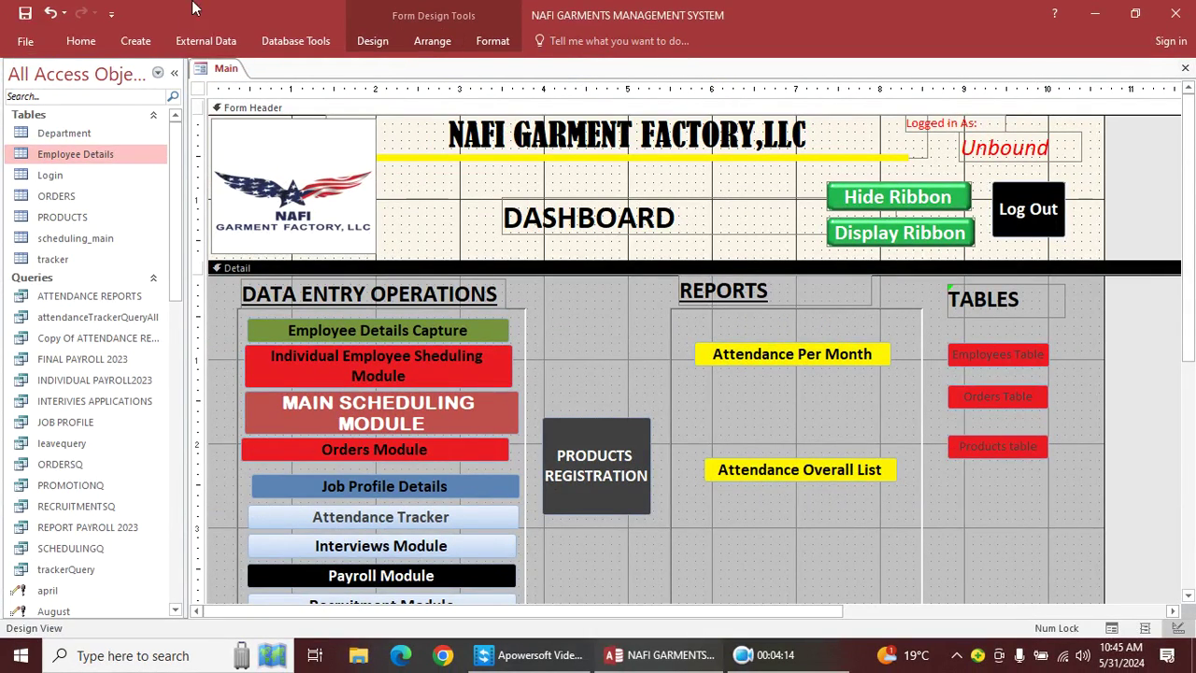
# - Open the Main form in Form View and check the Employees button opens Employee Details
pyautogui.scroll(-7, 89, 486)
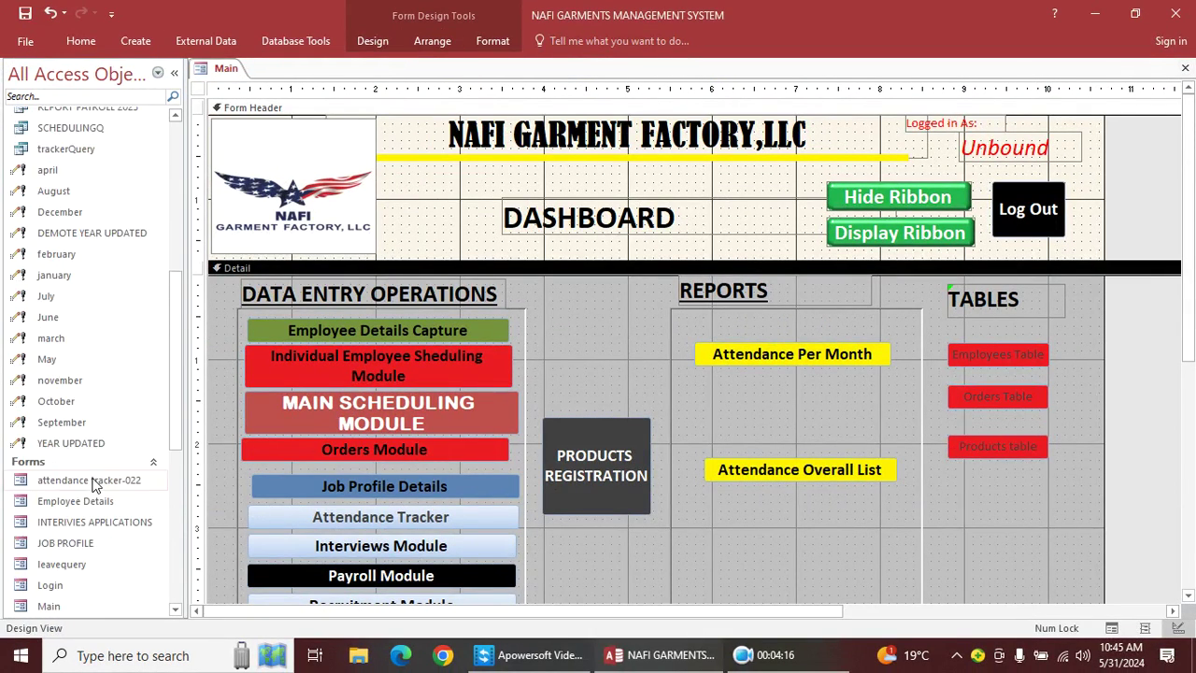
pyautogui.scroll(-2, 90, 486)
pyautogui.doubleClick(69, 478)
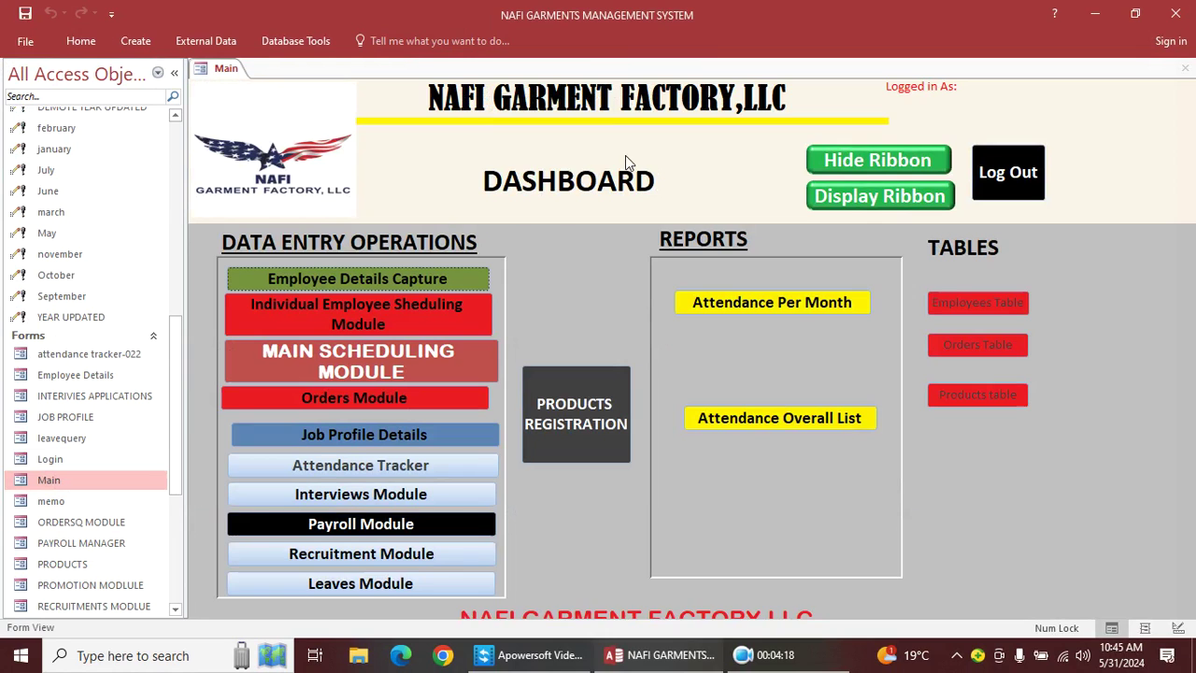
pyautogui.click(985, 303)
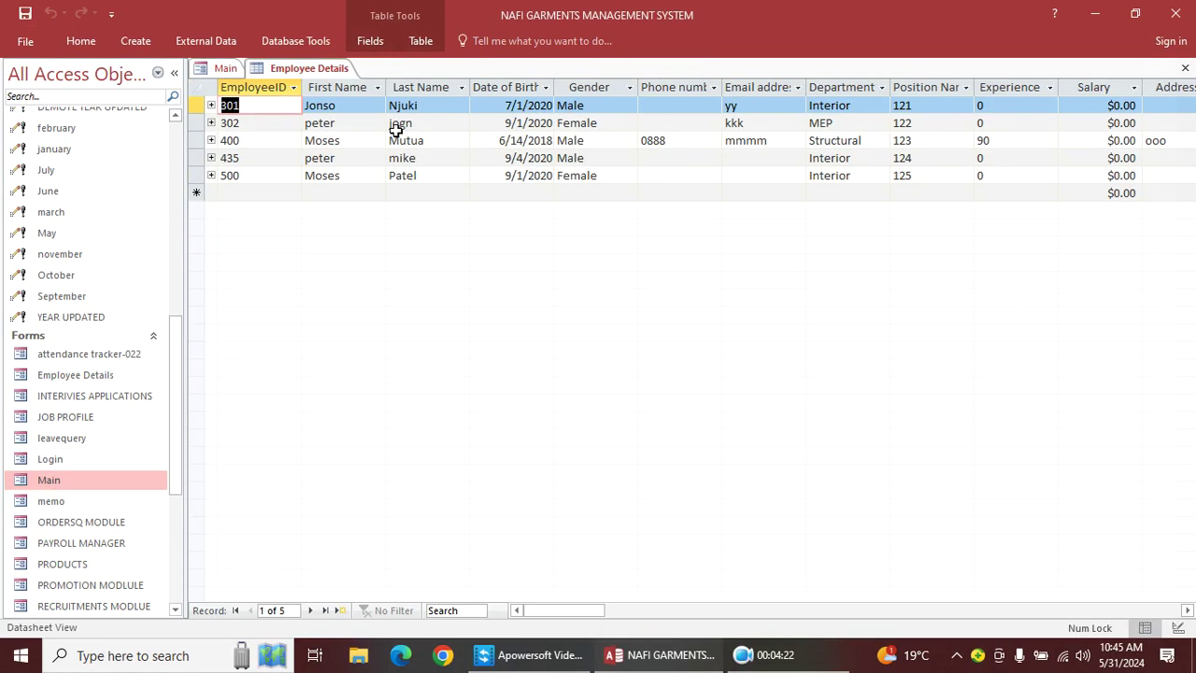
pyautogui.rightClick(304, 75)
pyautogui.click(329, 101)
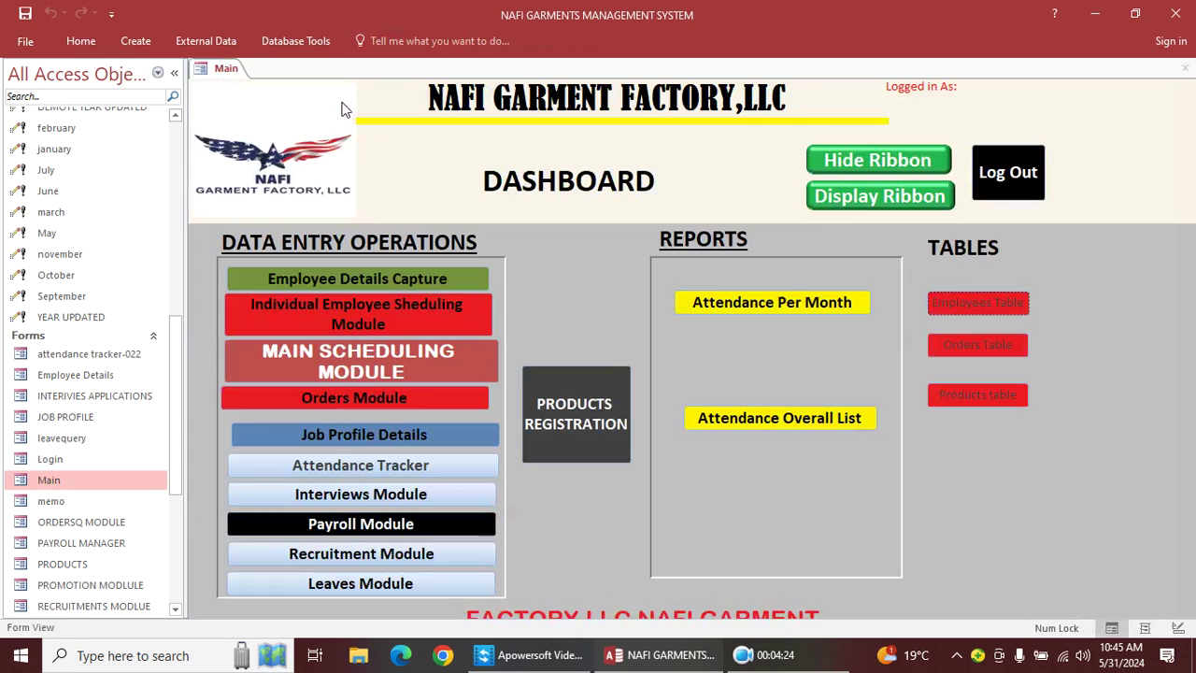
# - Confirm the Orders and Products buttons open the ORDERS and PRODUCTS tables, closing each
pyautogui.click(981, 347)
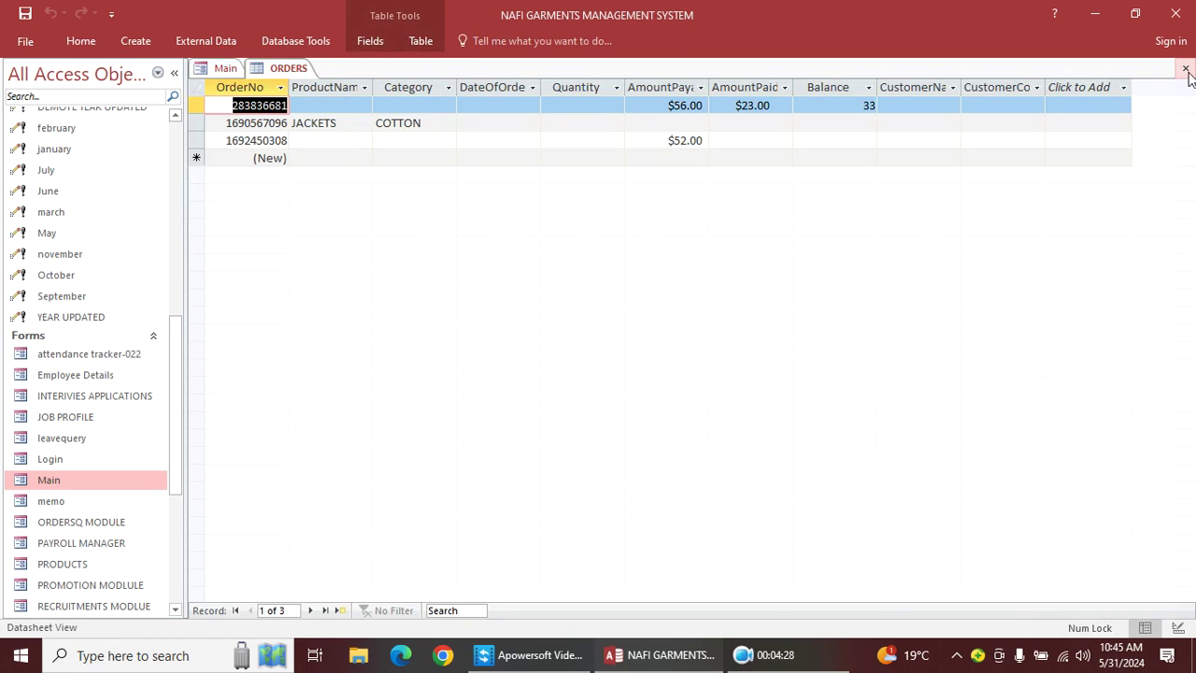
pyautogui.click(1185, 68)
pyautogui.click(980, 391)
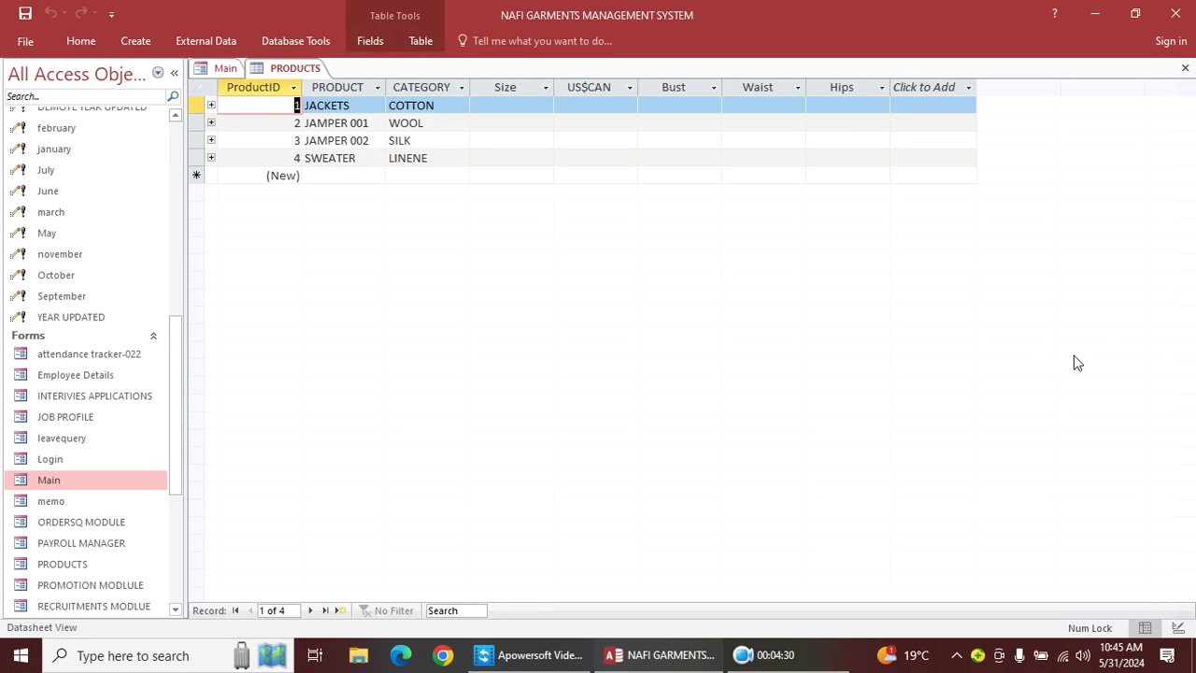
pyautogui.click(1186, 68)
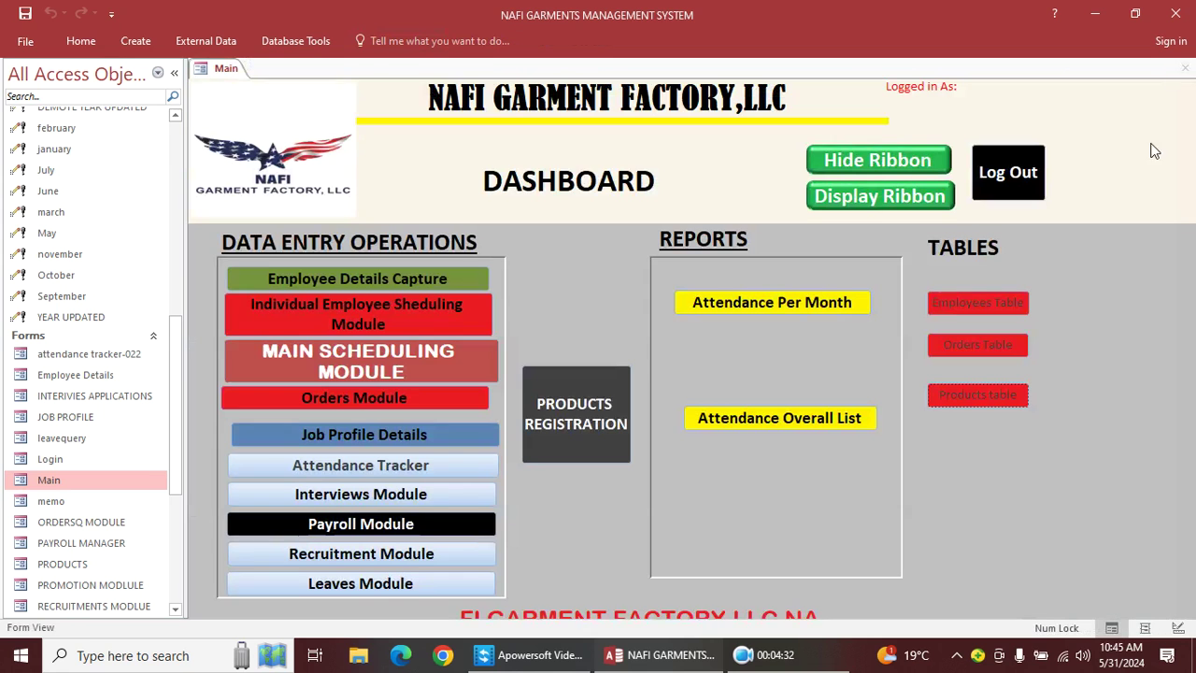